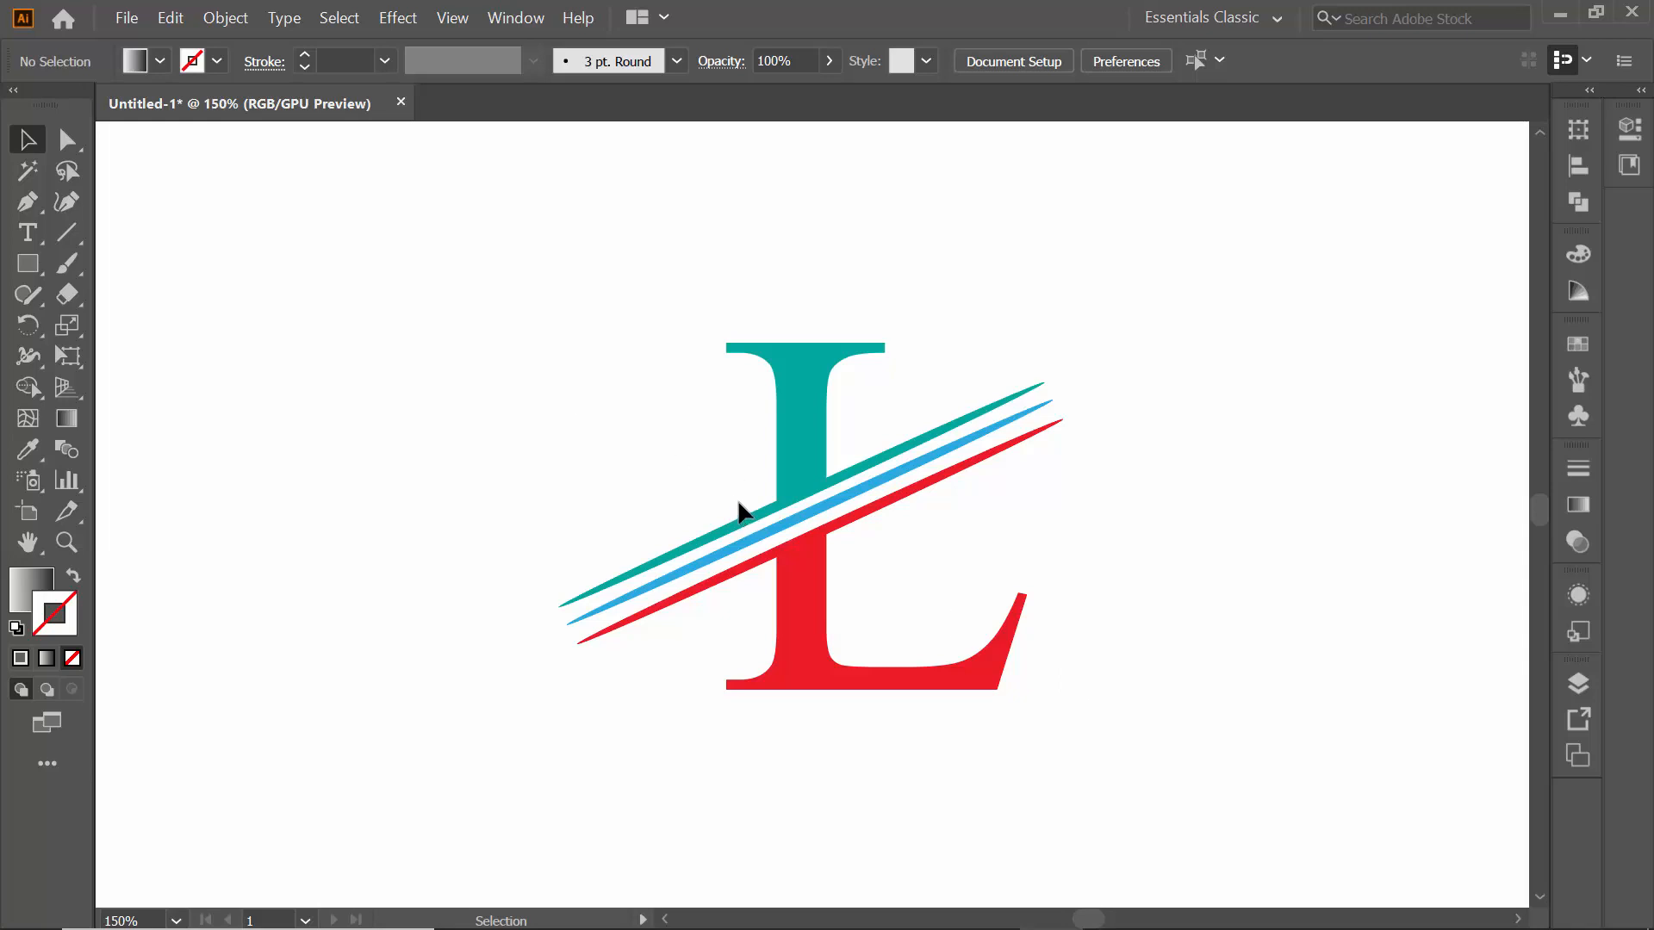
# Delete all artwork of the existing coloured L logo from the artboard
pyautogui.click(19, 136)
pyautogui.moveTo(534, 309); pyautogui.dragTo(1119, 729)
pyautogui.press('Delete')
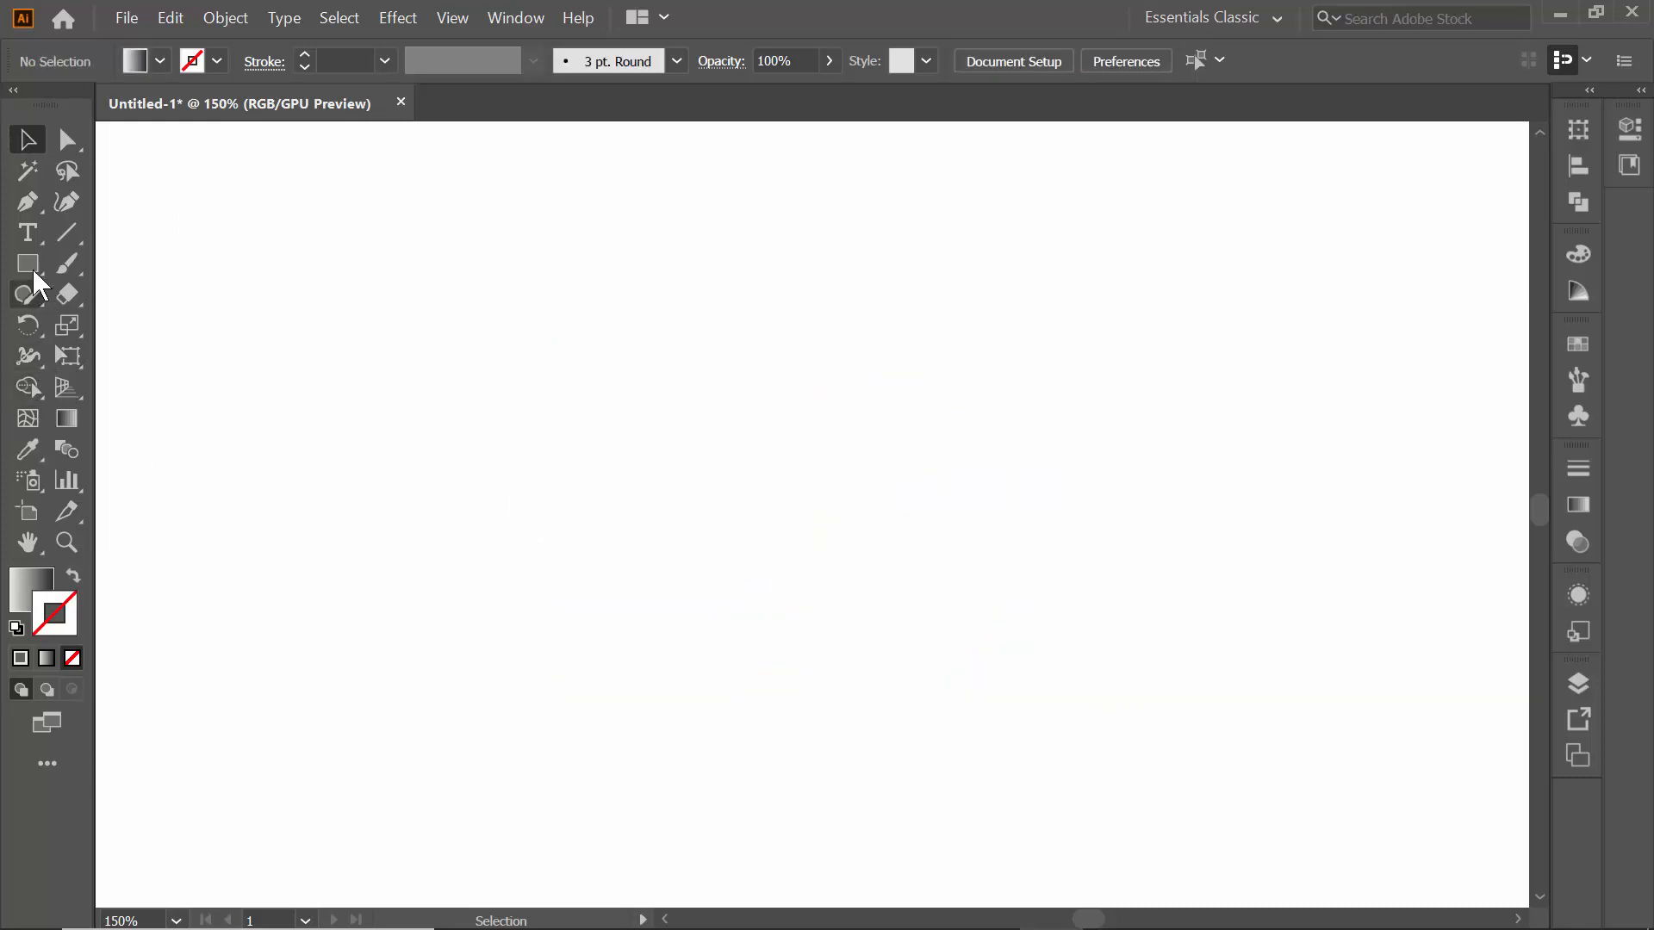
# Add point text in Times New Roman and reduce the placeholder to the single capital letter L
pyautogui.moveTo(26, 234); pyautogui.dragTo(126, 231)
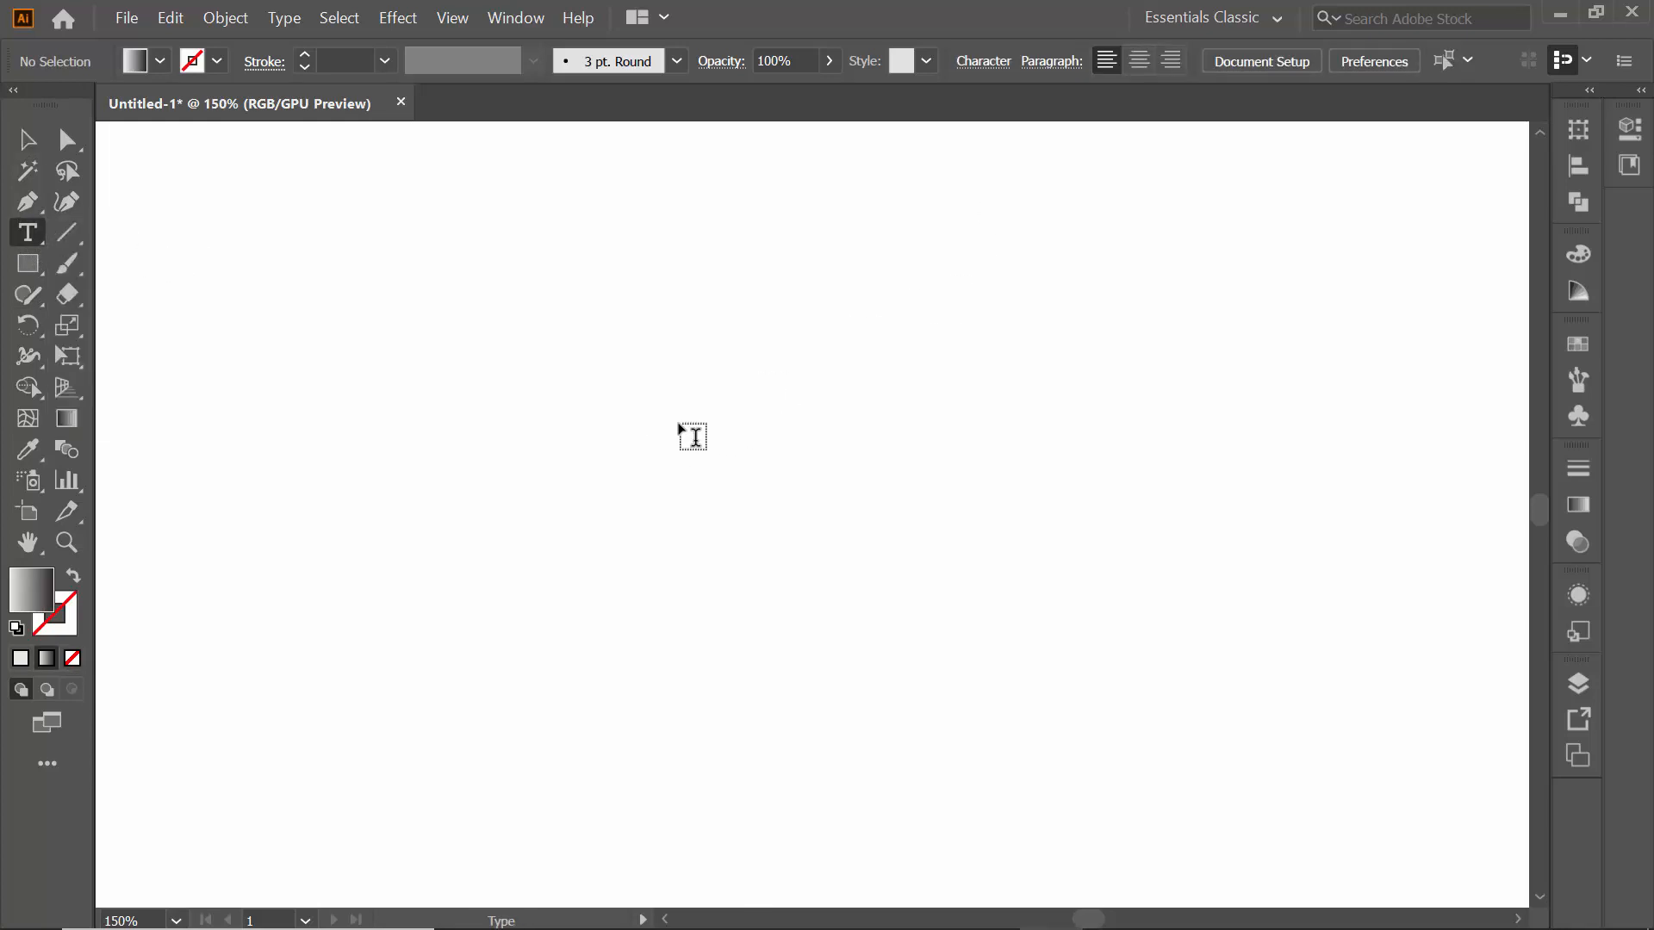
pyautogui.click(701, 435)
pyautogui.click(794, 418)
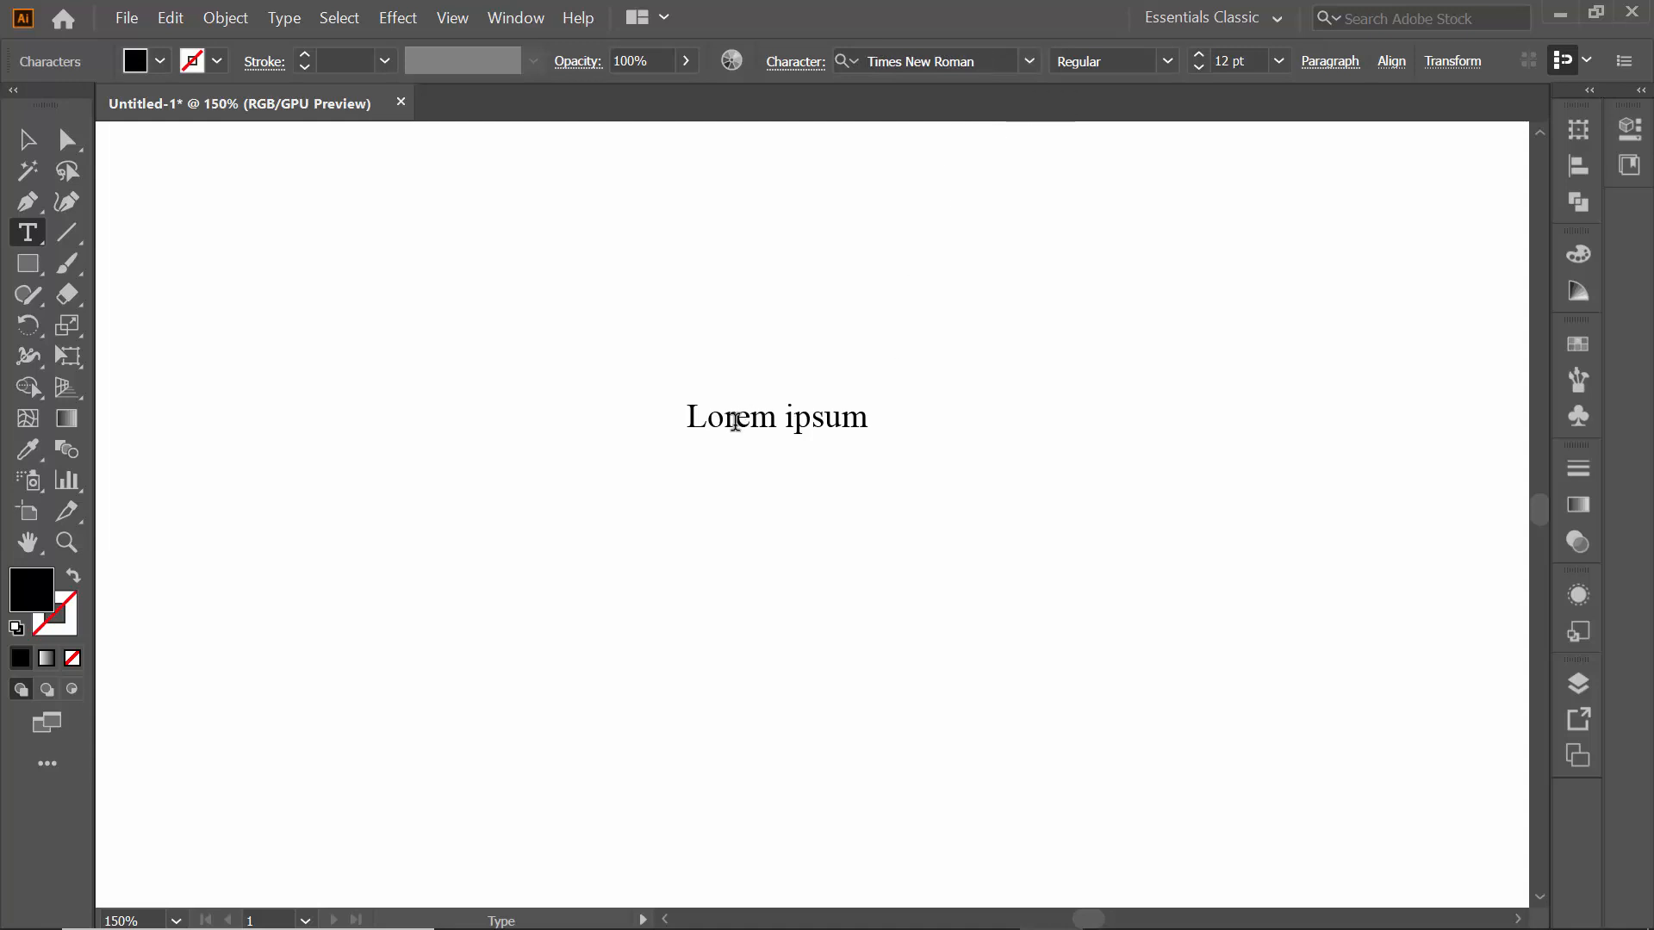
pyautogui.moveTo(708, 418); pyautogui.dragTo(882, 417)
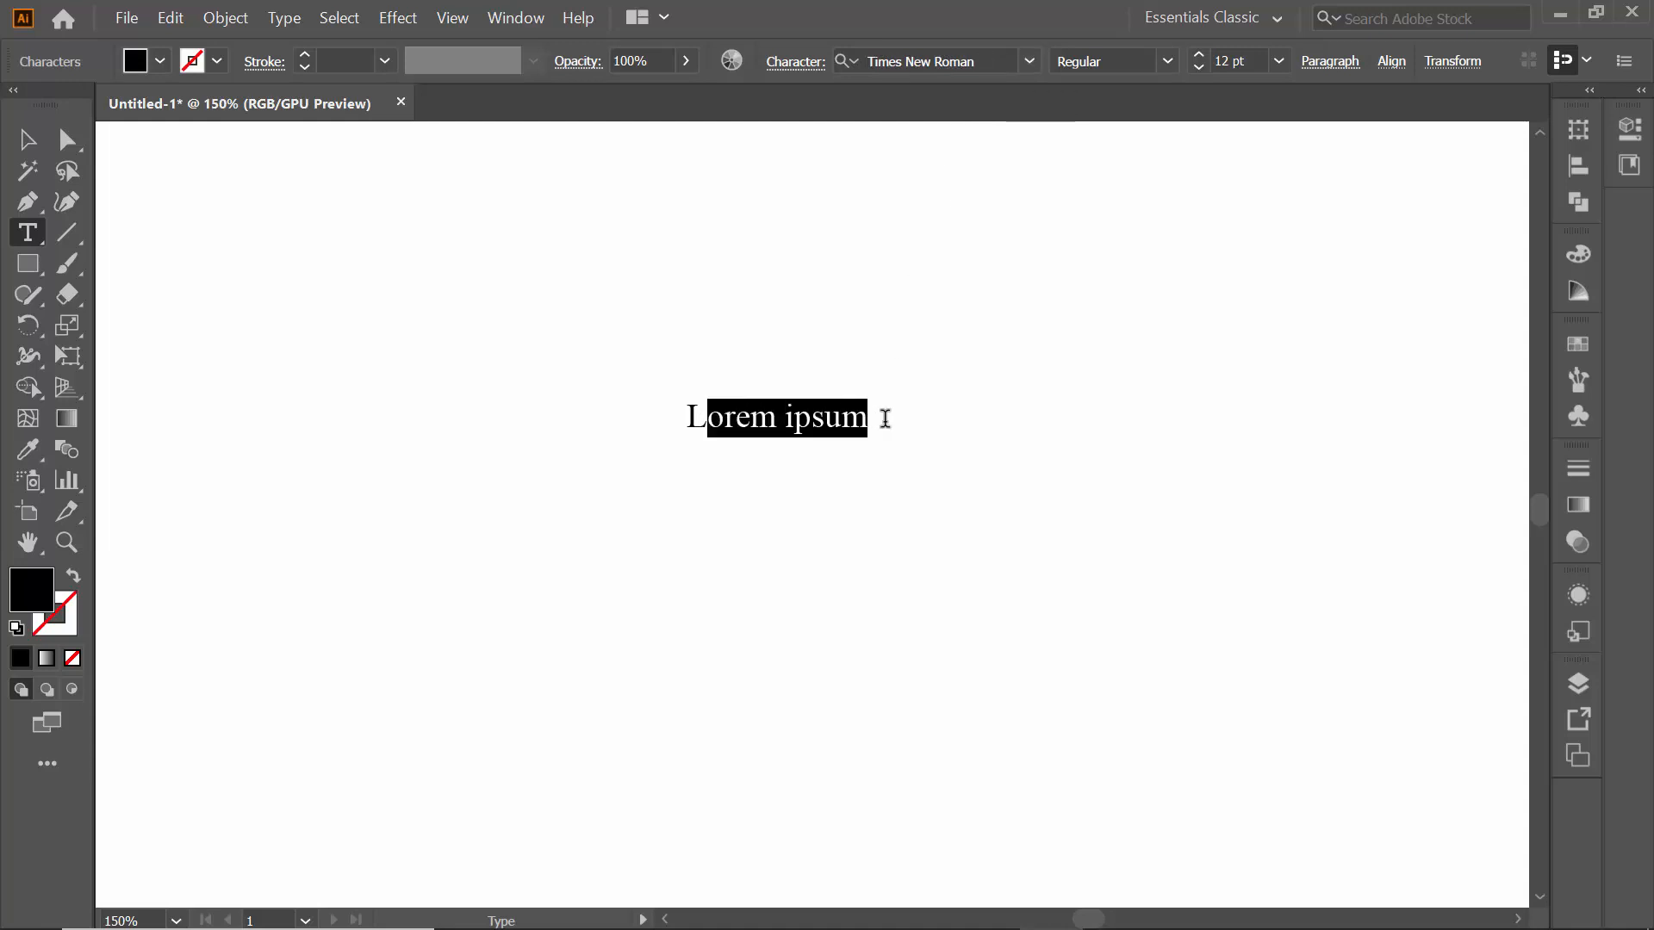
pyautogui.press('BackSpace')
pyautogui.click(28, 140)
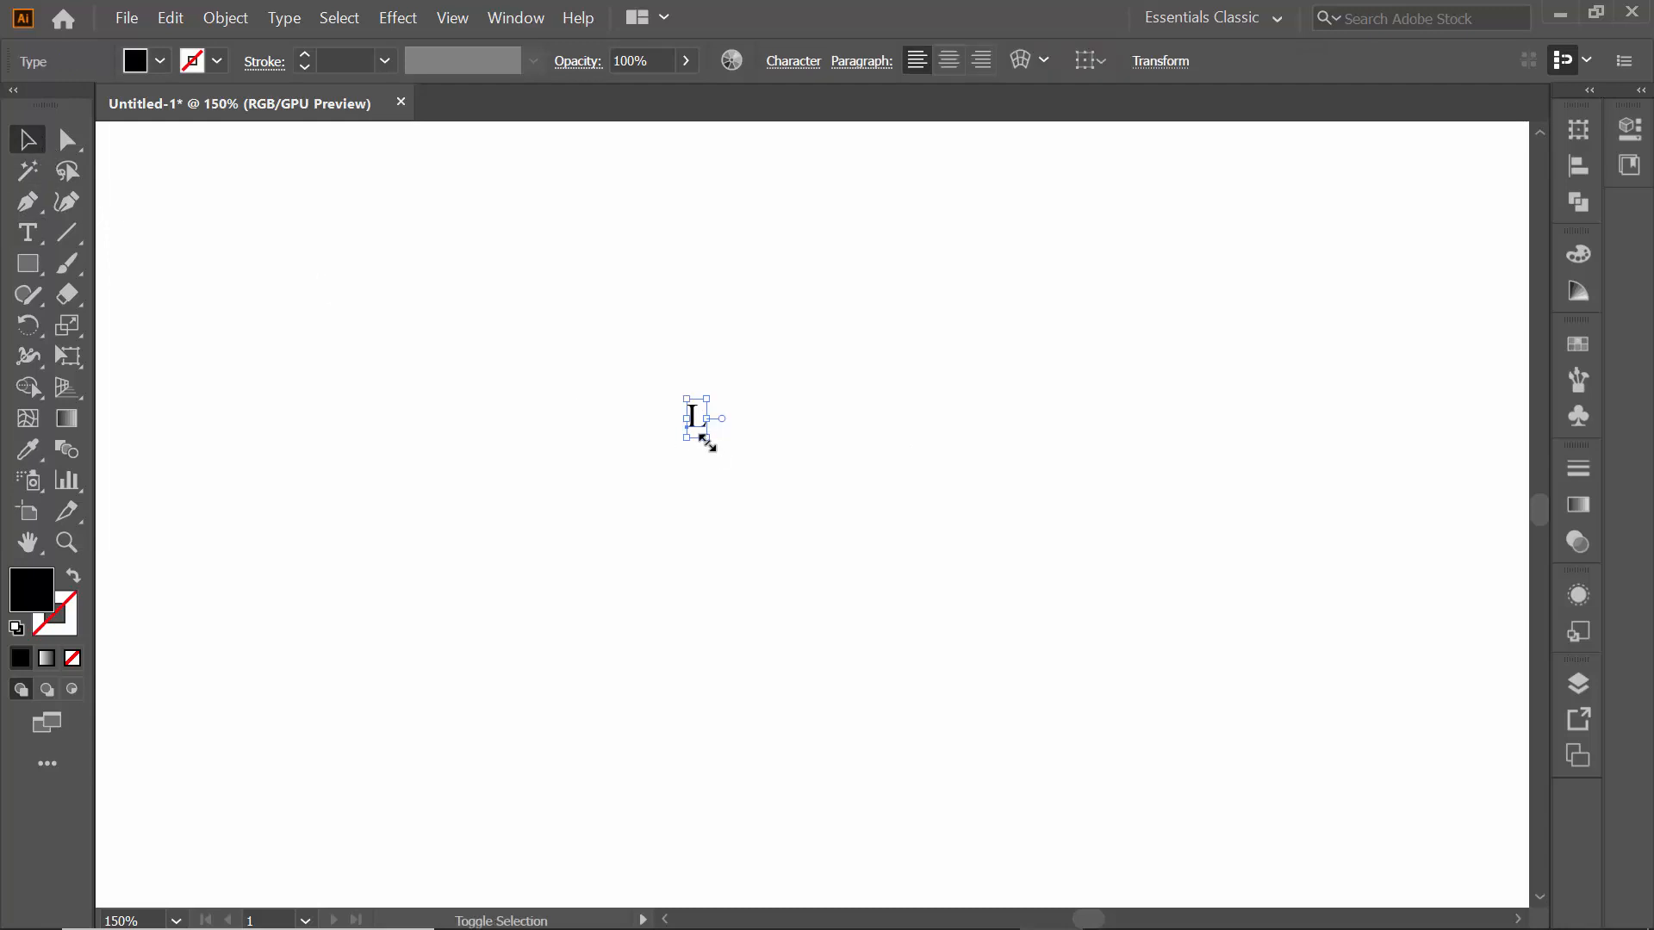
# Scale the letter L up to a large size near the middle of the artboard
pyautogui.moveTo(706, 442); pyautogui.dragTo(1108, 676)
pyautogui.moveTo(688, 401); pyautogui.dragTo(360, 270)
pyautogui.moveTo(832, 679); pyautogui.dragTo(1063, 779)
pyautogui.moveTo(889, 784); pyautogui.dragTo(1041, 850)
pyautogui.scroll(6, 949, 743)
pyautogui.click(1075, 457)
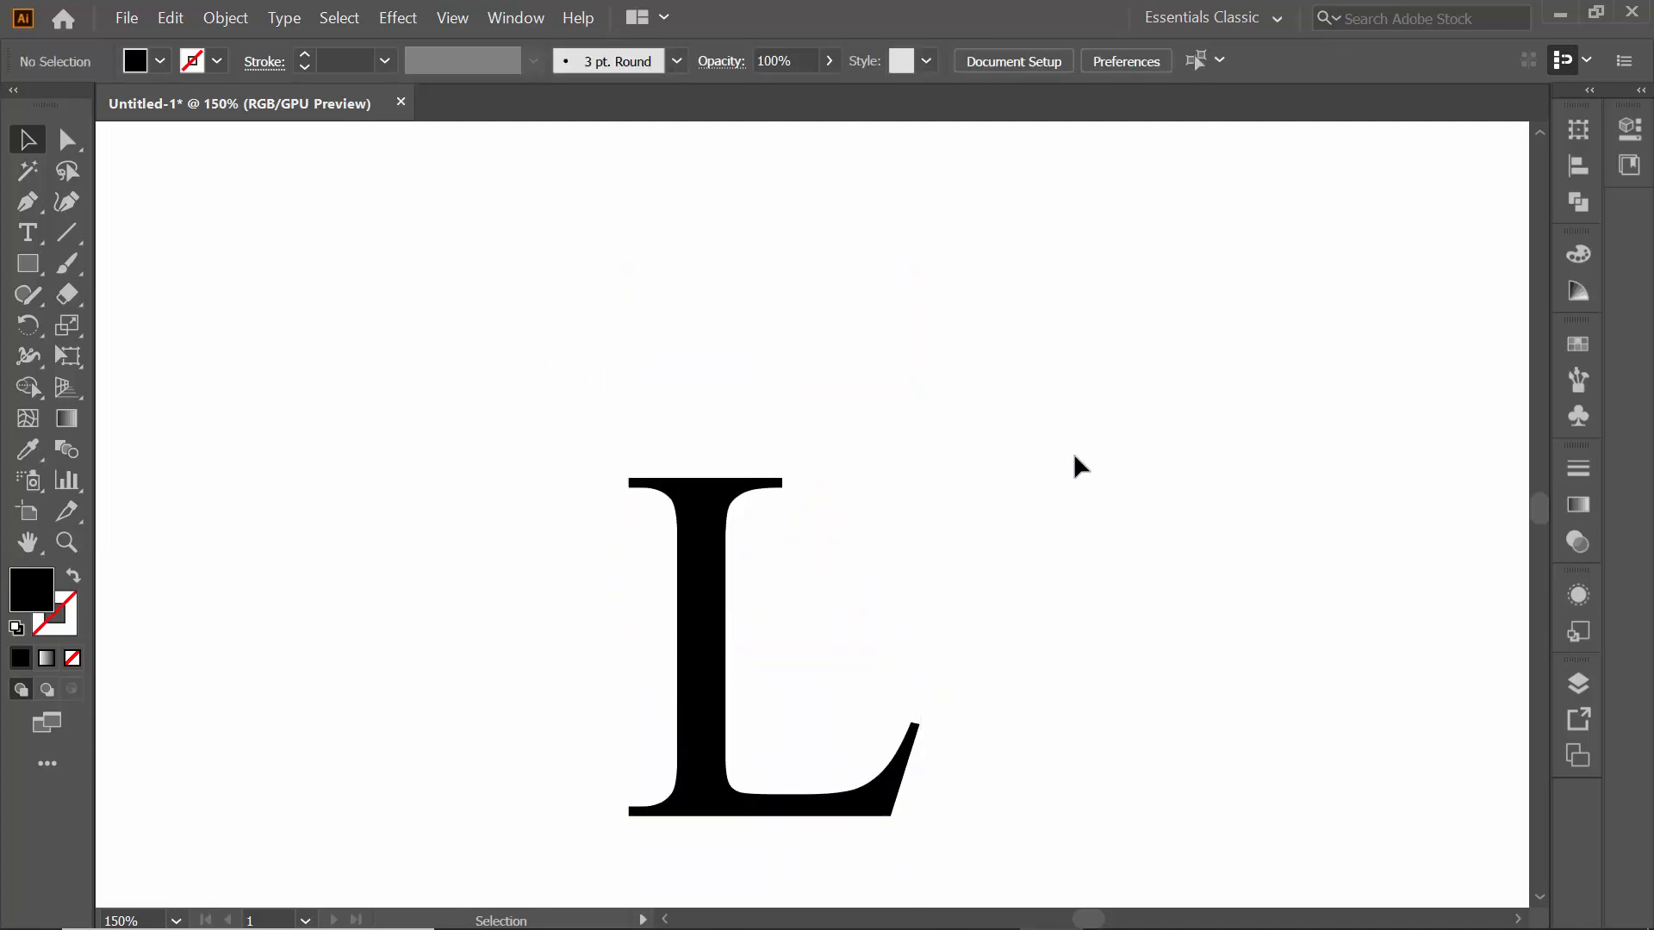
# Convert the large letter L to outlines
pyautogui.scroll(-3, 913, 541)
pyautogui.moveTo(391, 208); pyautogui.dragTo(1030, 768)
pyautogui.scroll(-1, 707, 558)
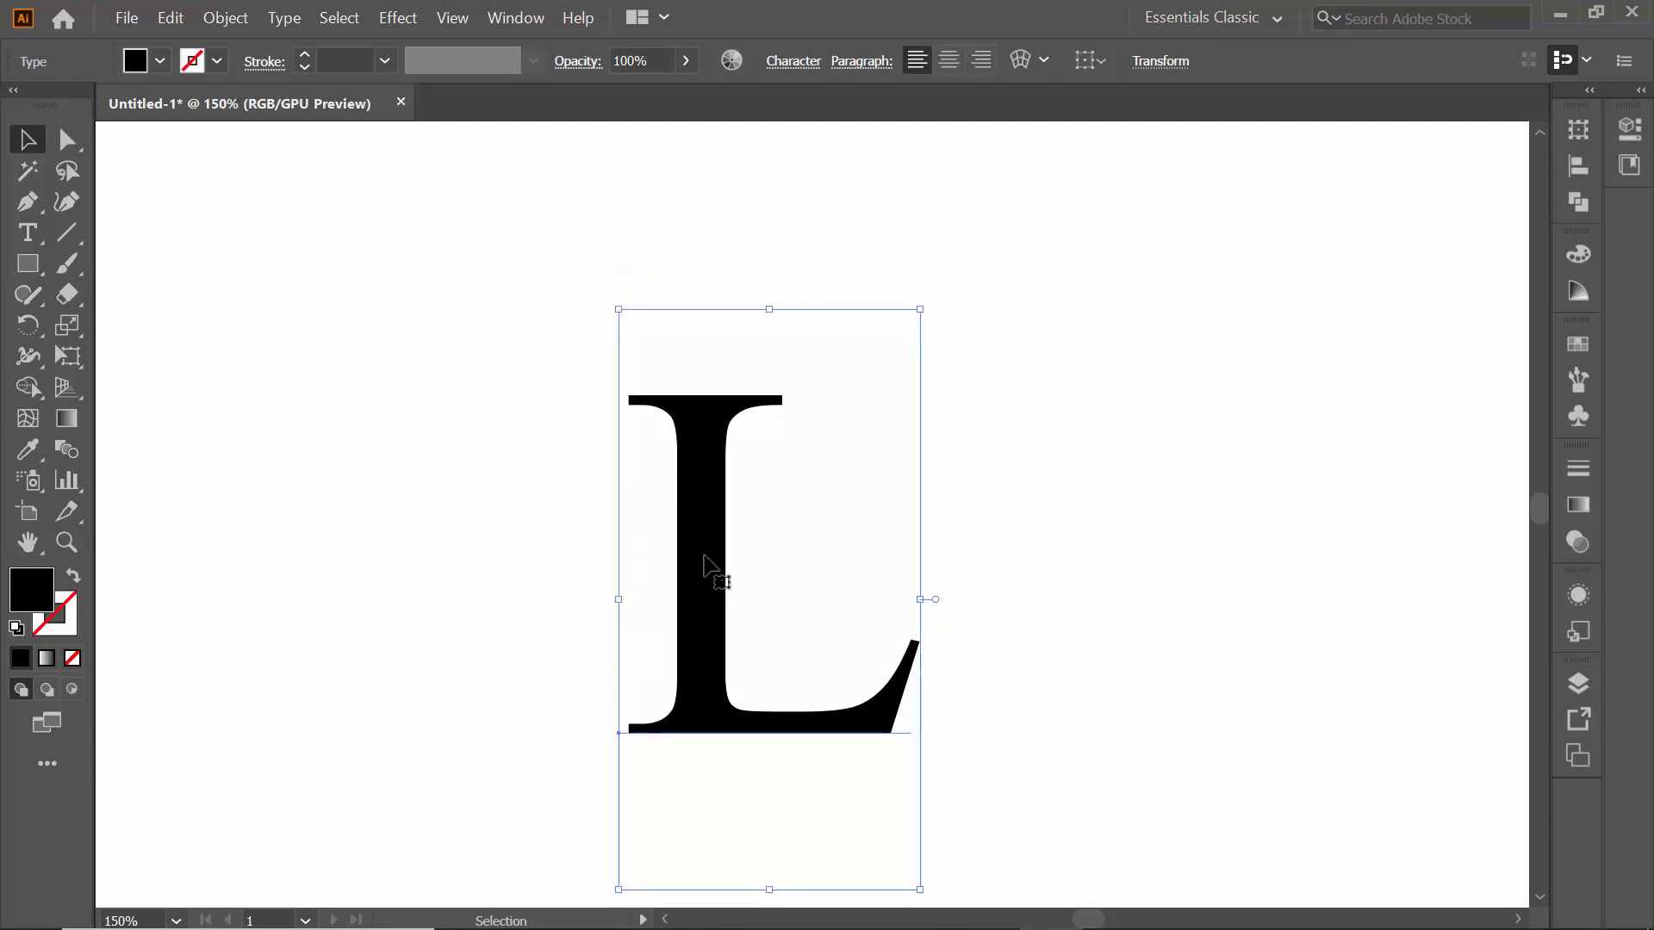
pyautogui.scroll(-3, 705, 564)
pyautogui.rightClick(705, 443)
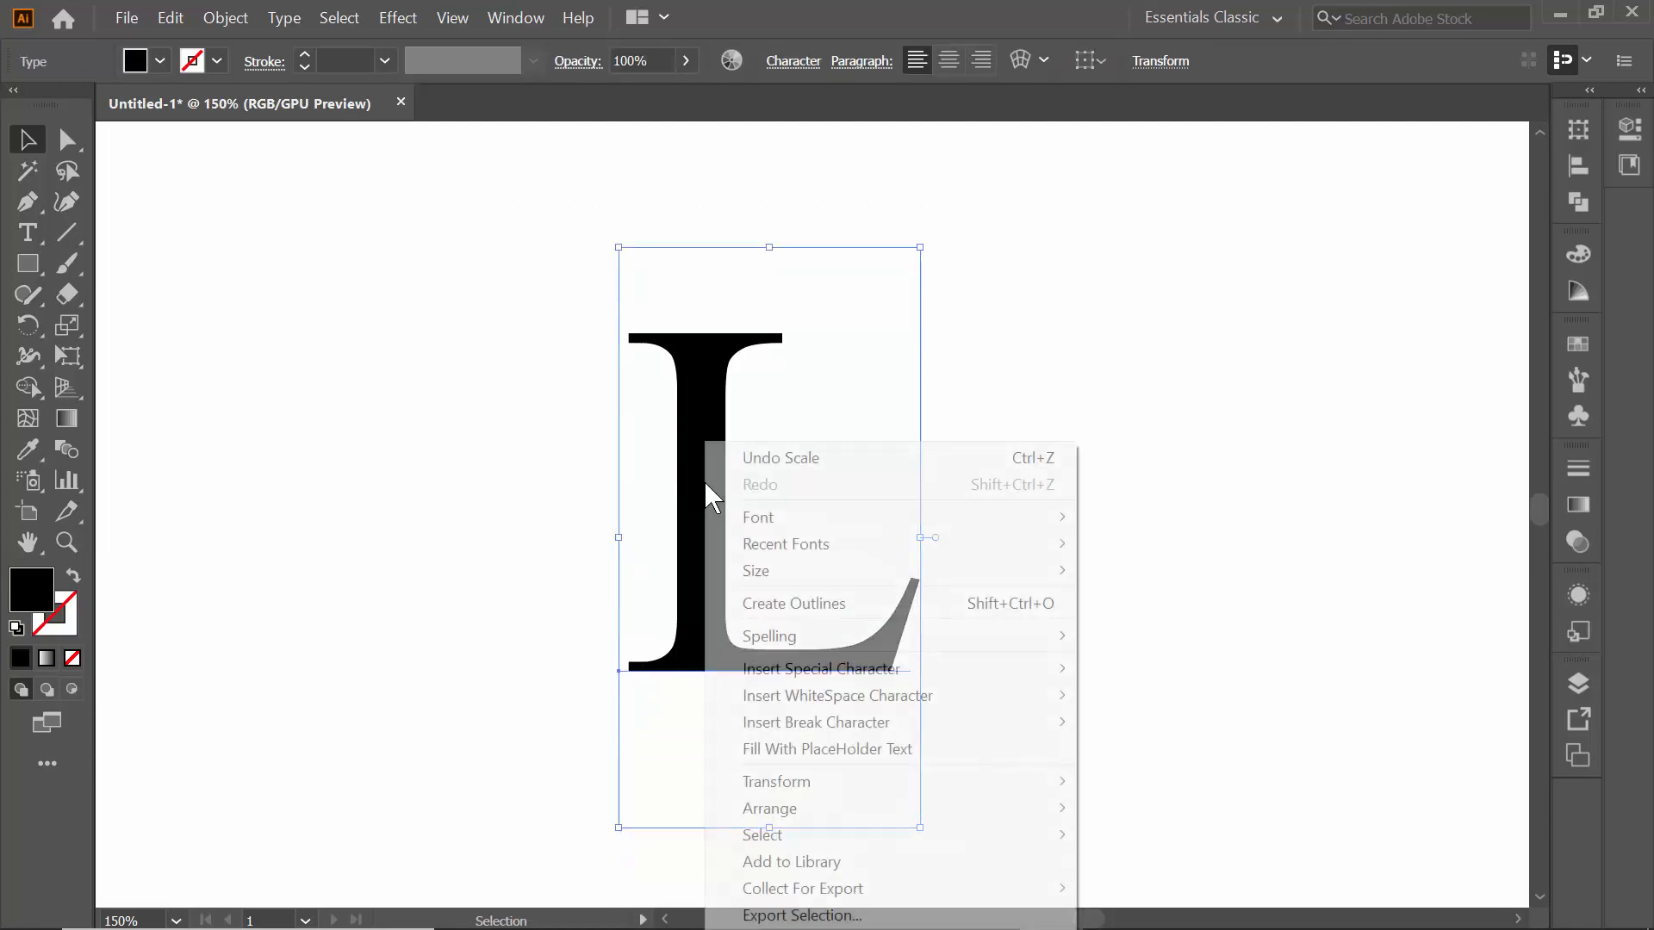
pyautogui.click(797, 604)
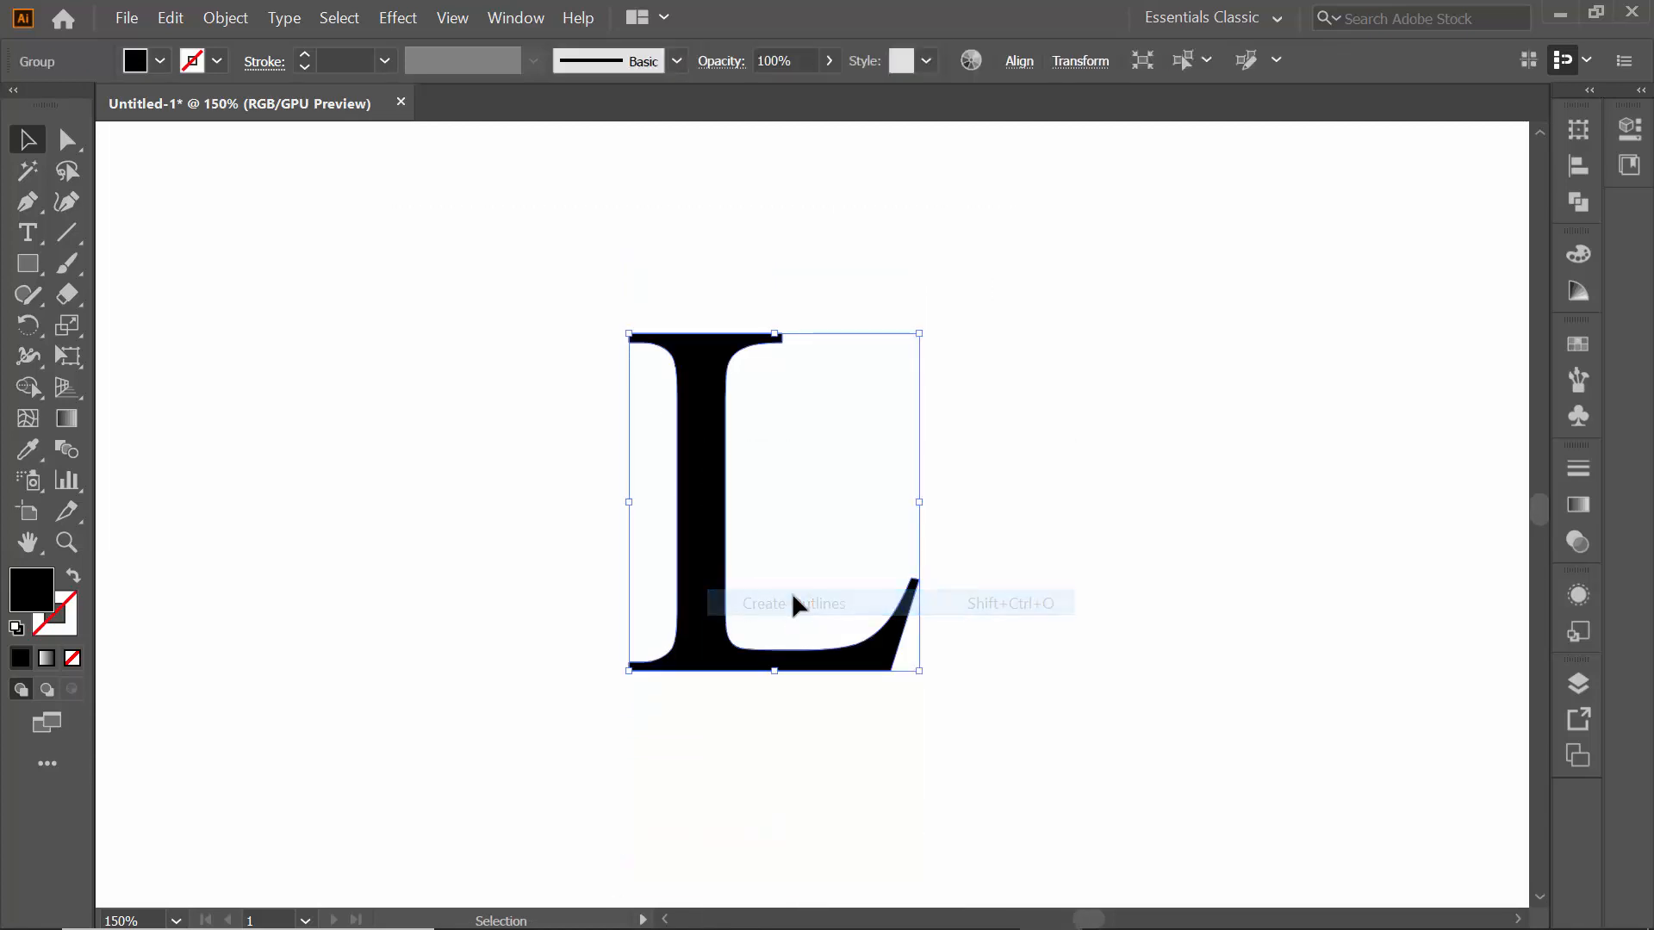
pyautogui.click(1104, 577)
pyautogui.scroll(1, 921, 720)
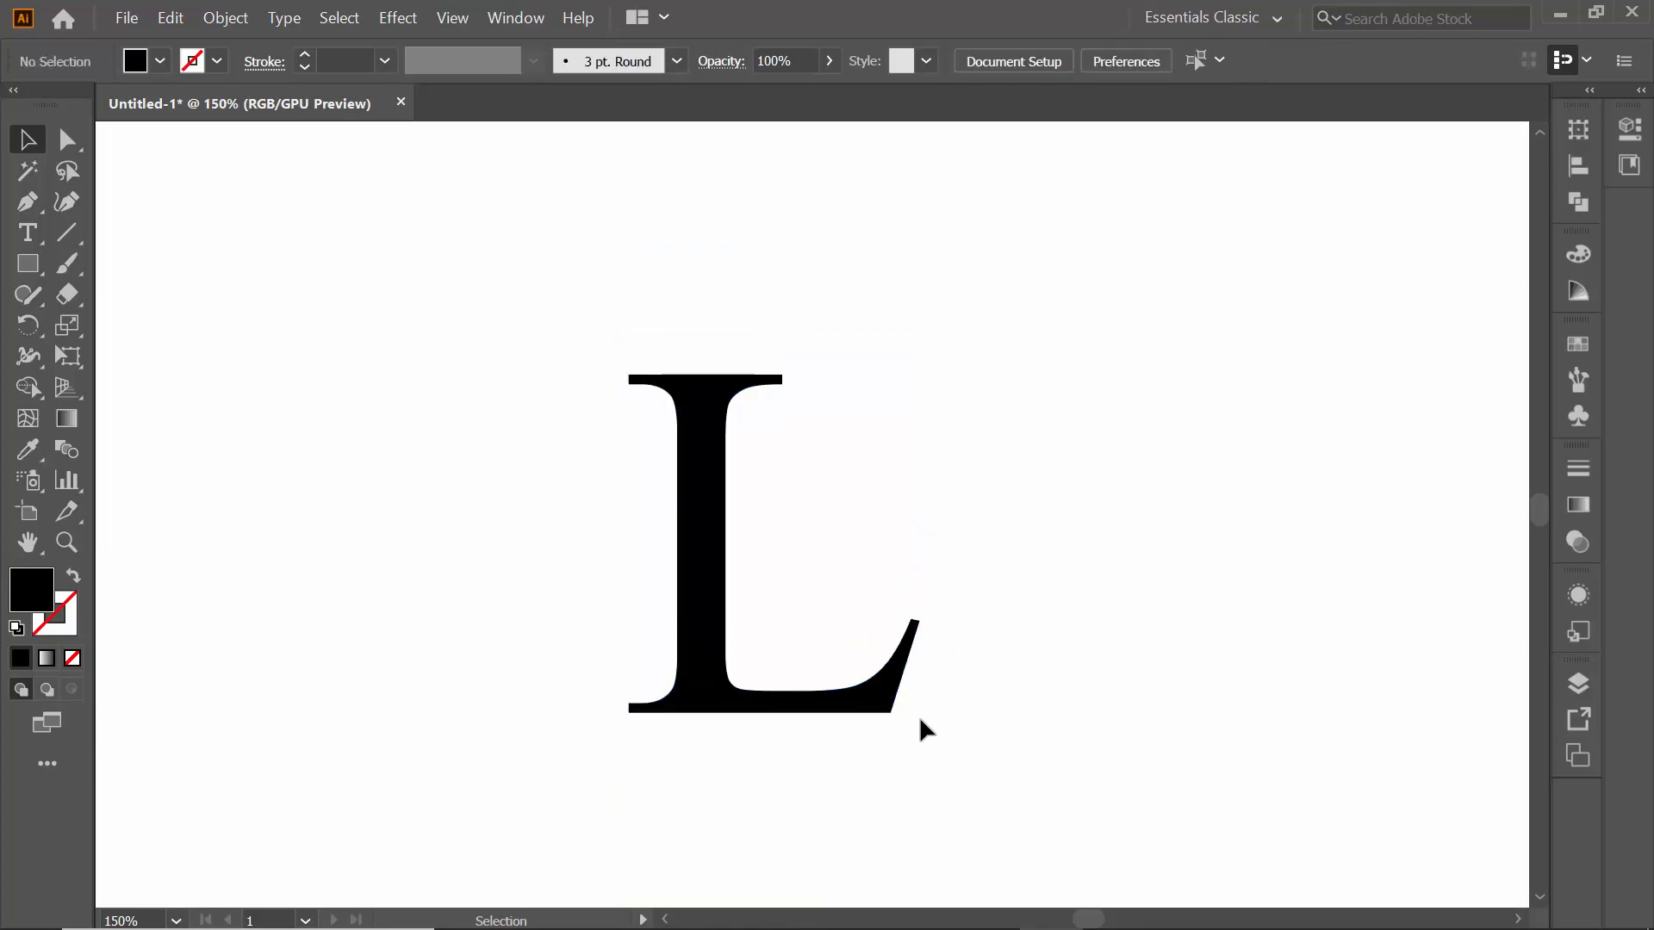
# Draw a very thin, long horizontal ellipse above the letter, wider than the L itself
pyautogui.click(25, 264)
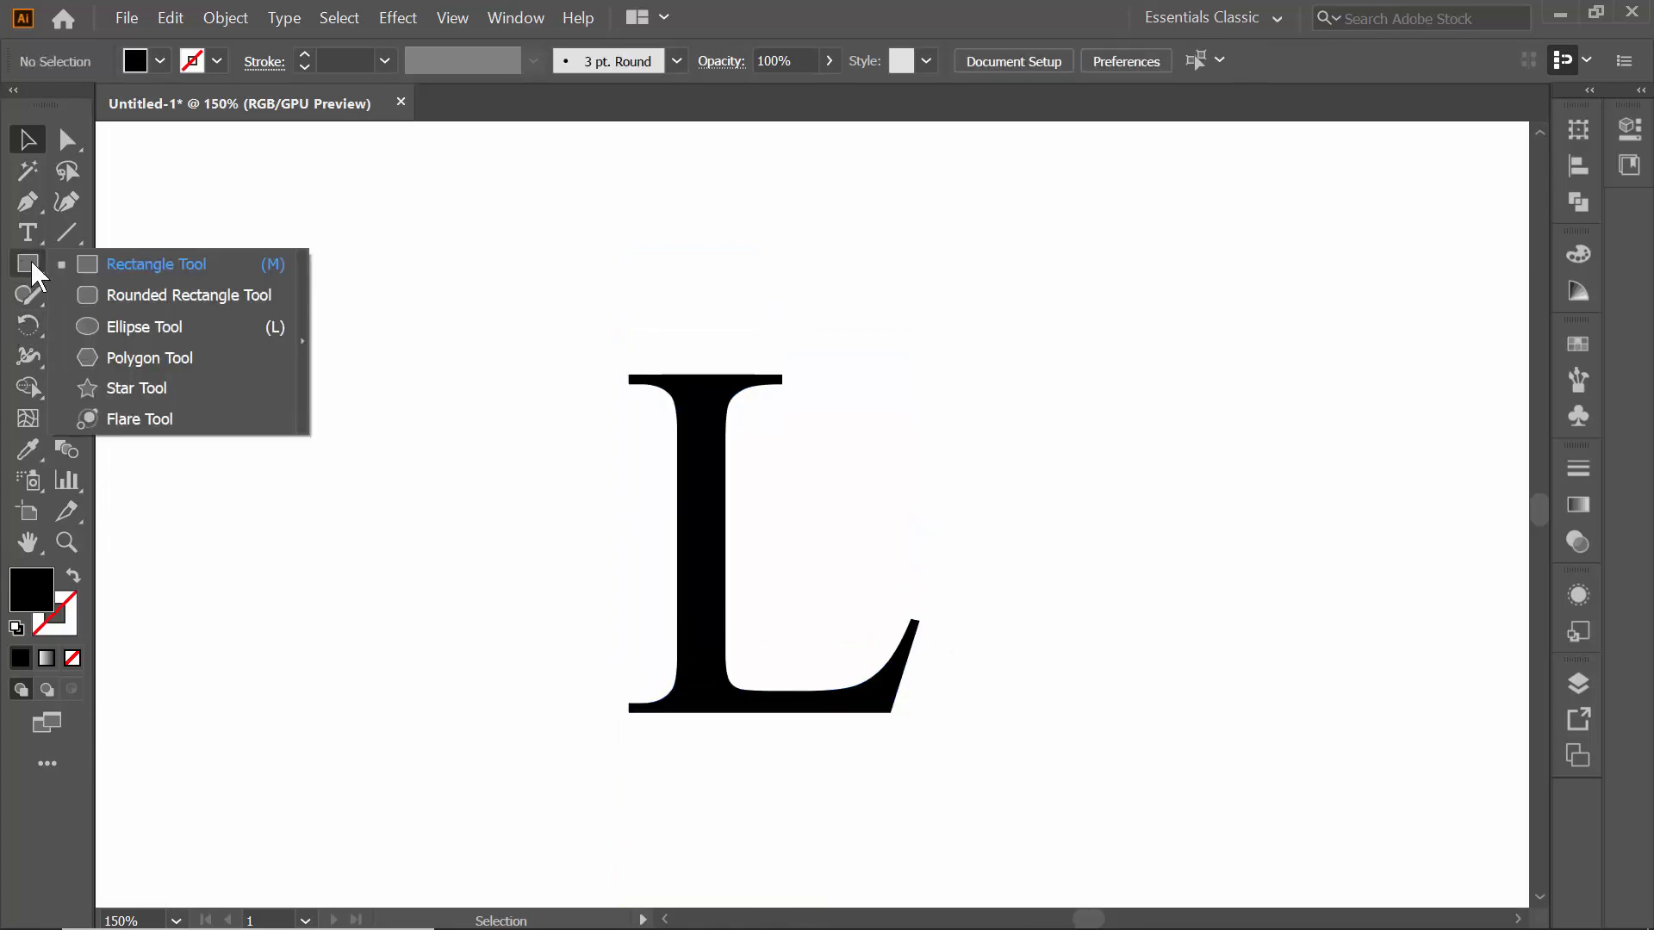
pyautogui.click(113, 327)
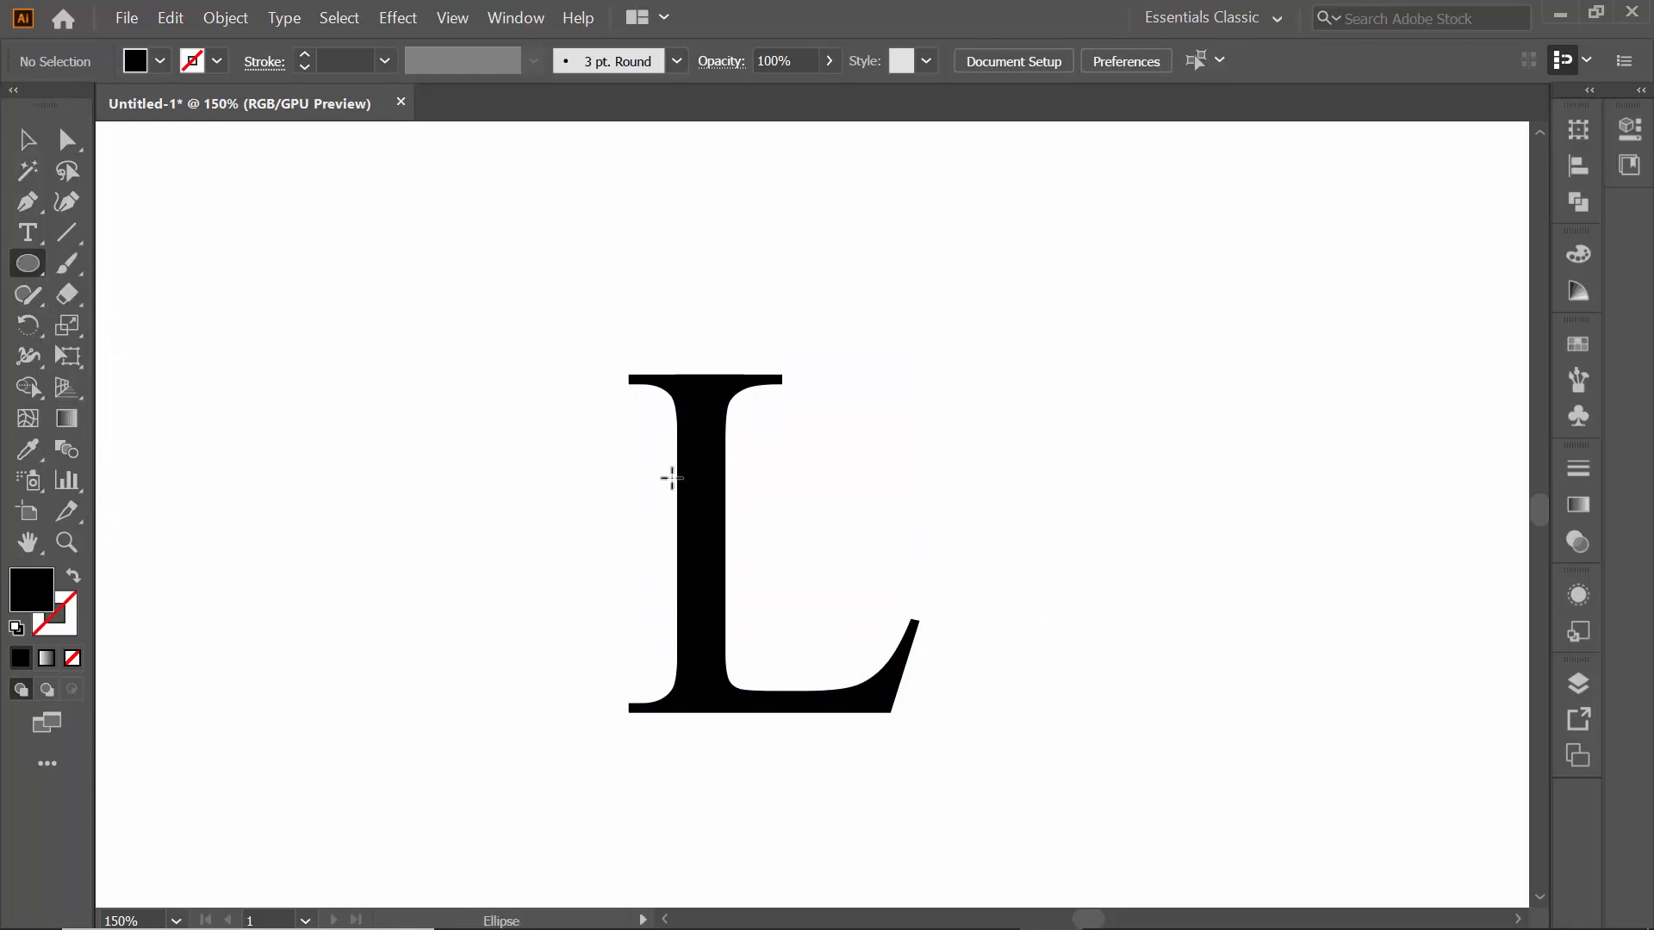
pyautogui.scroll(3, 668, 476)
pyautogui.moveTo(620, 243); pyautogui.dragTo(1120, 249)
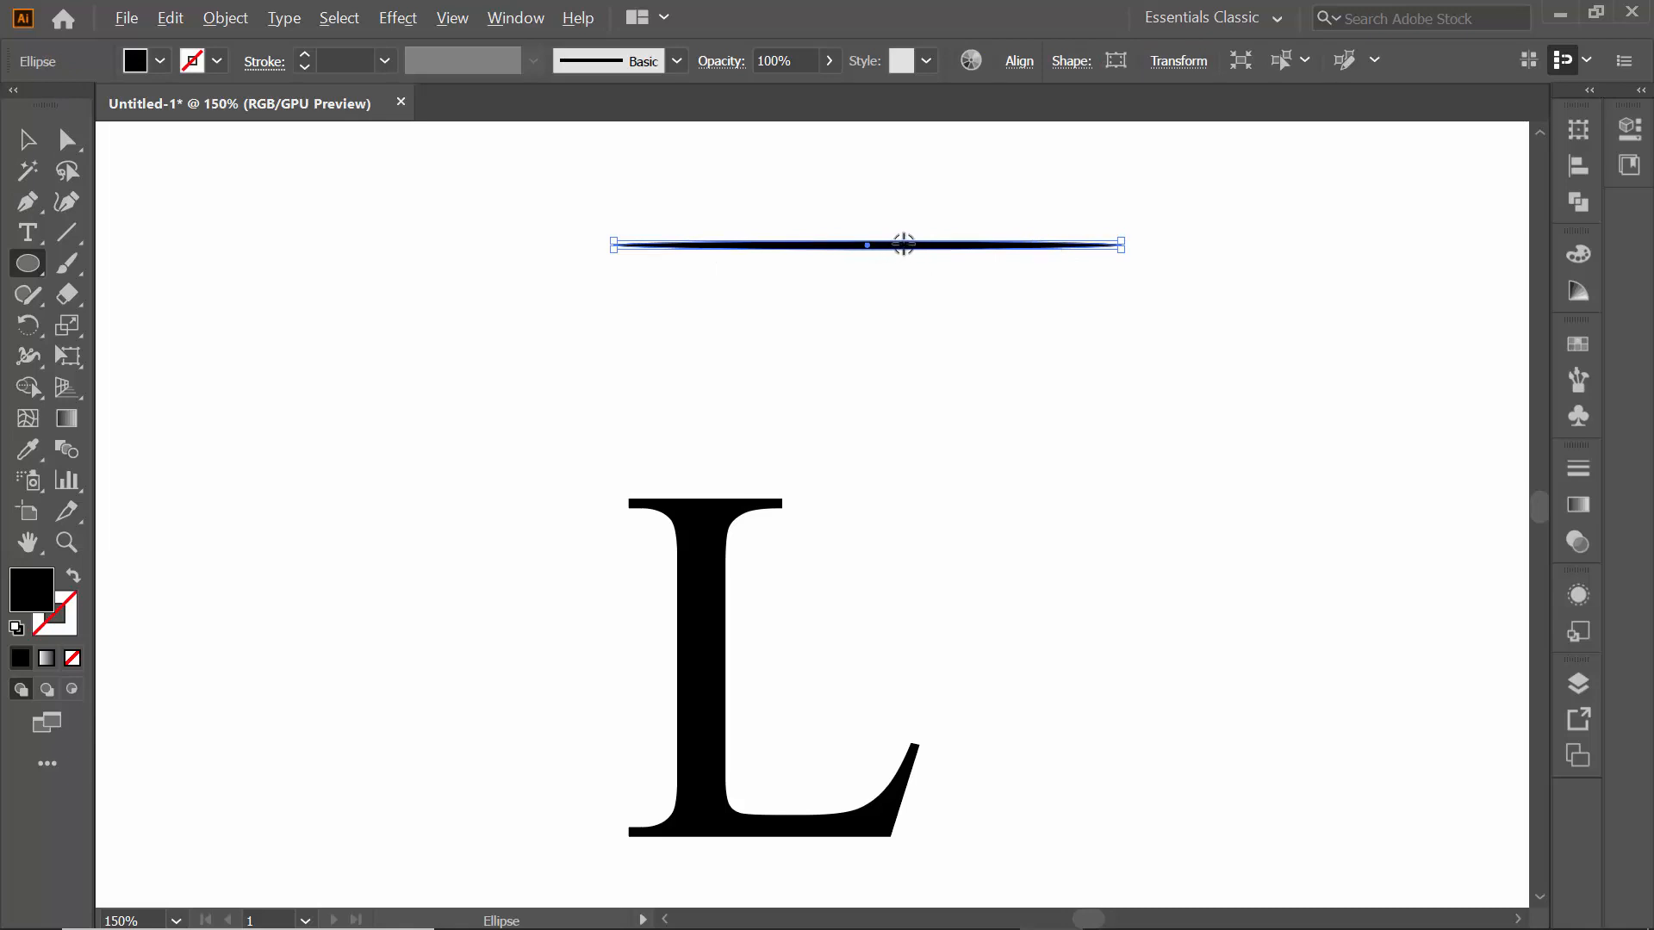
# Duplicate the thin ellipse twice straight downward at equal small spacing to make three parallel lines
pyautogui.press('v')
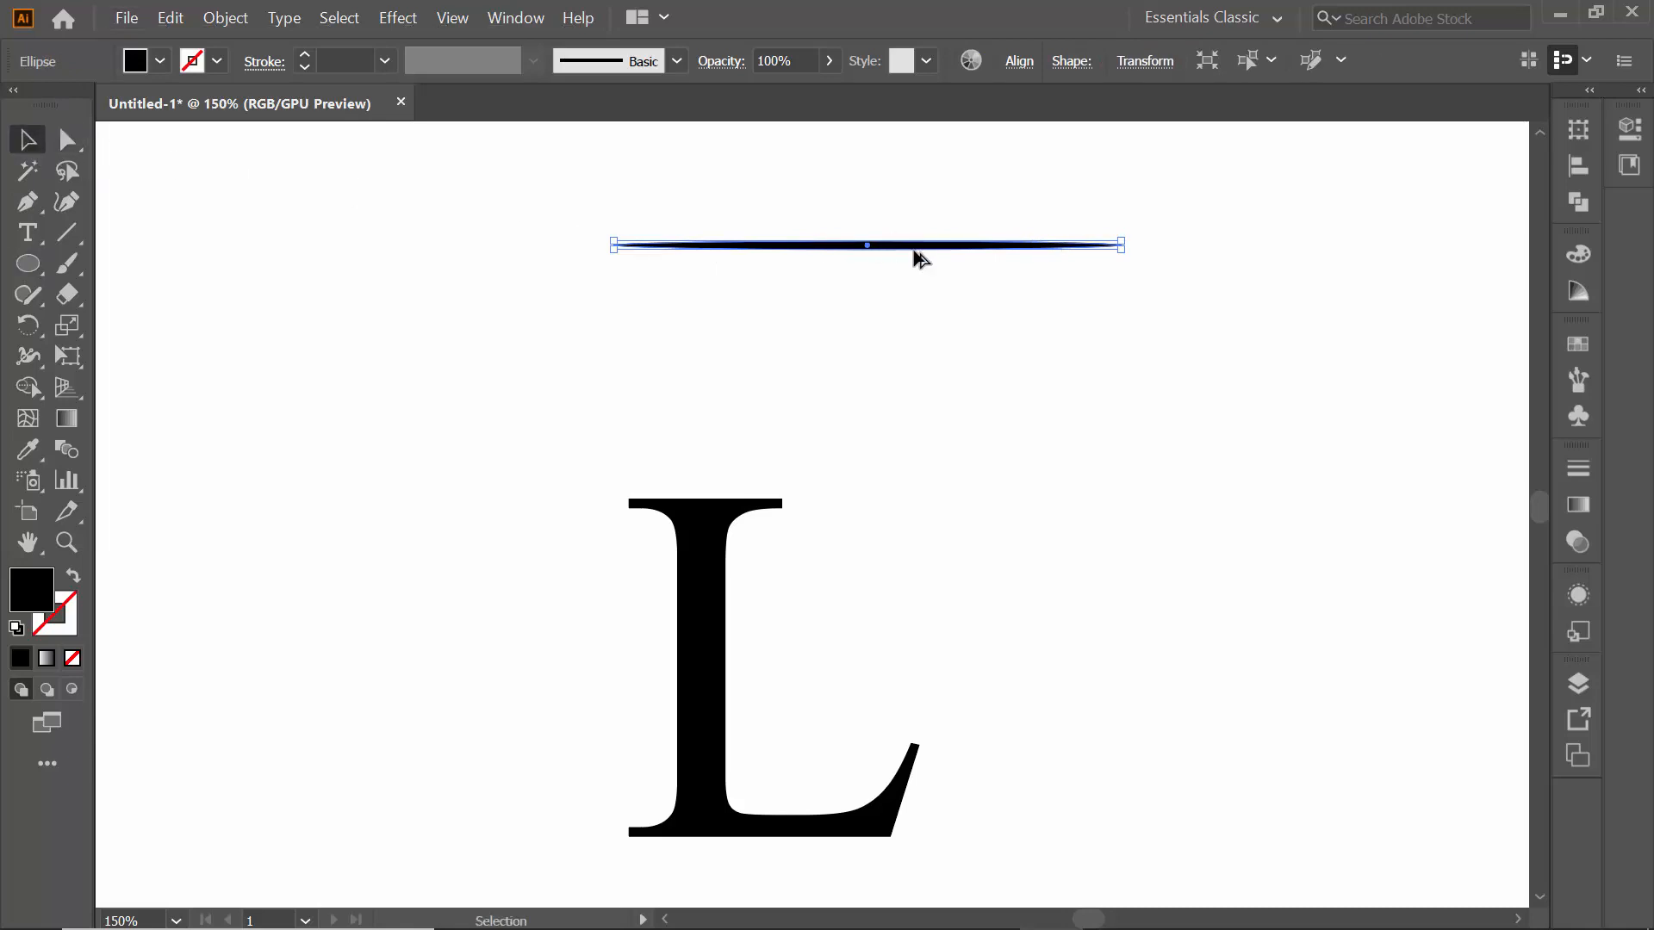
pyautogui.moveTo(903, 251); pyautogui.dragTo(903, 268)
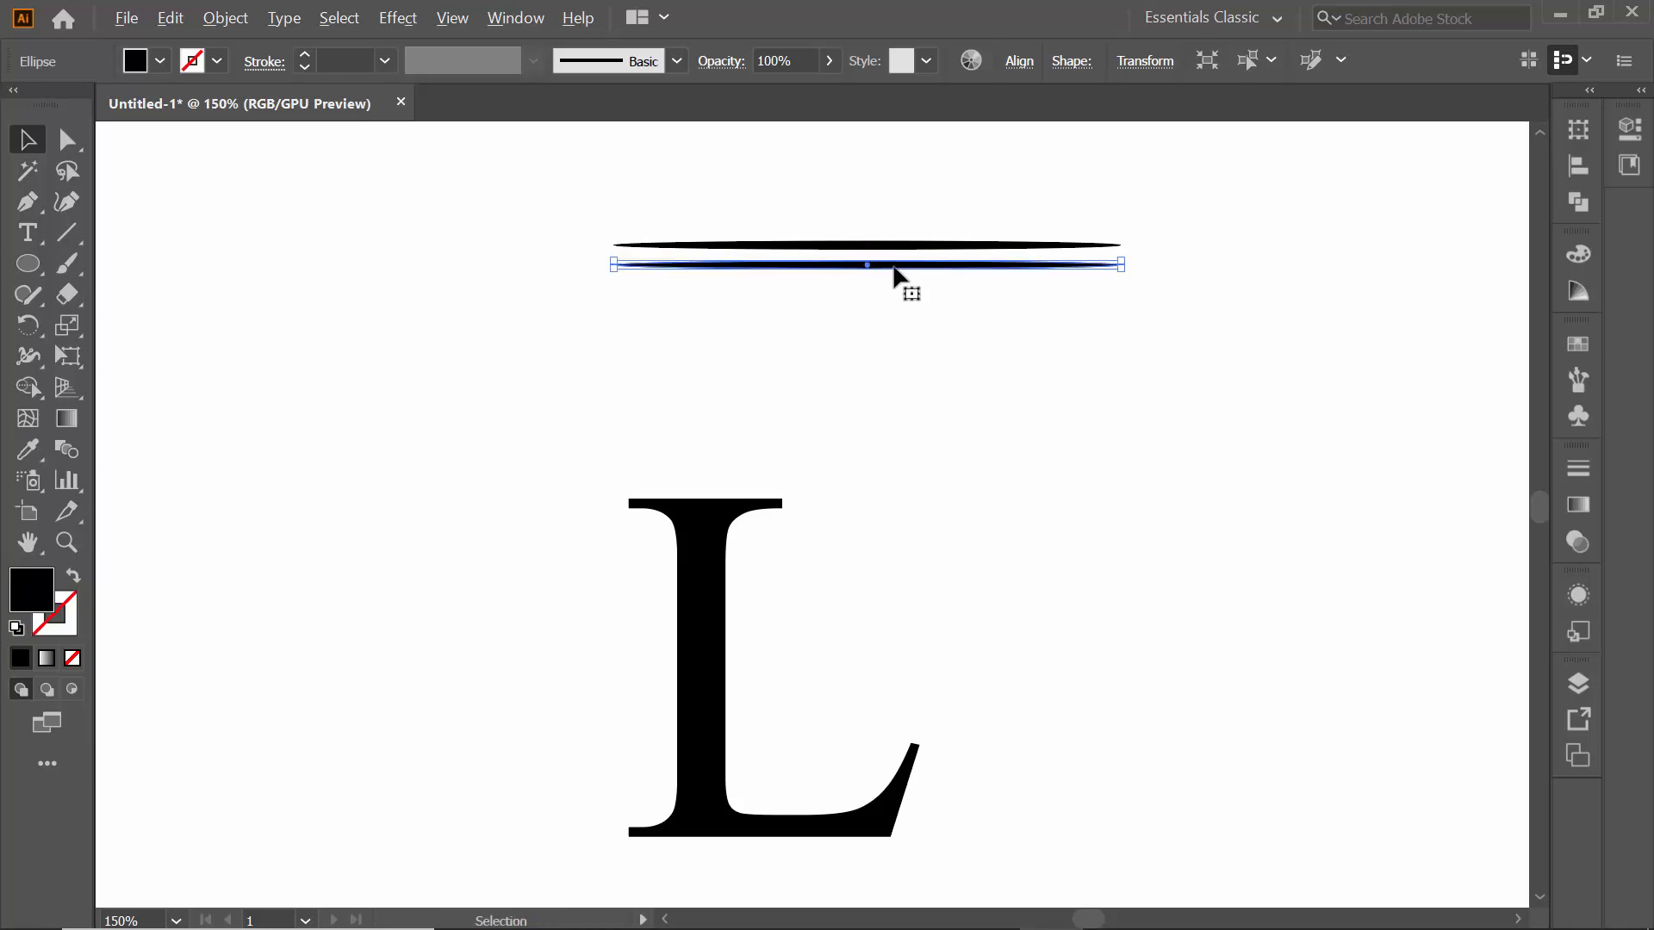
pyautogui.press('a')
pyautogui.hotkey('ctrl', 'd')
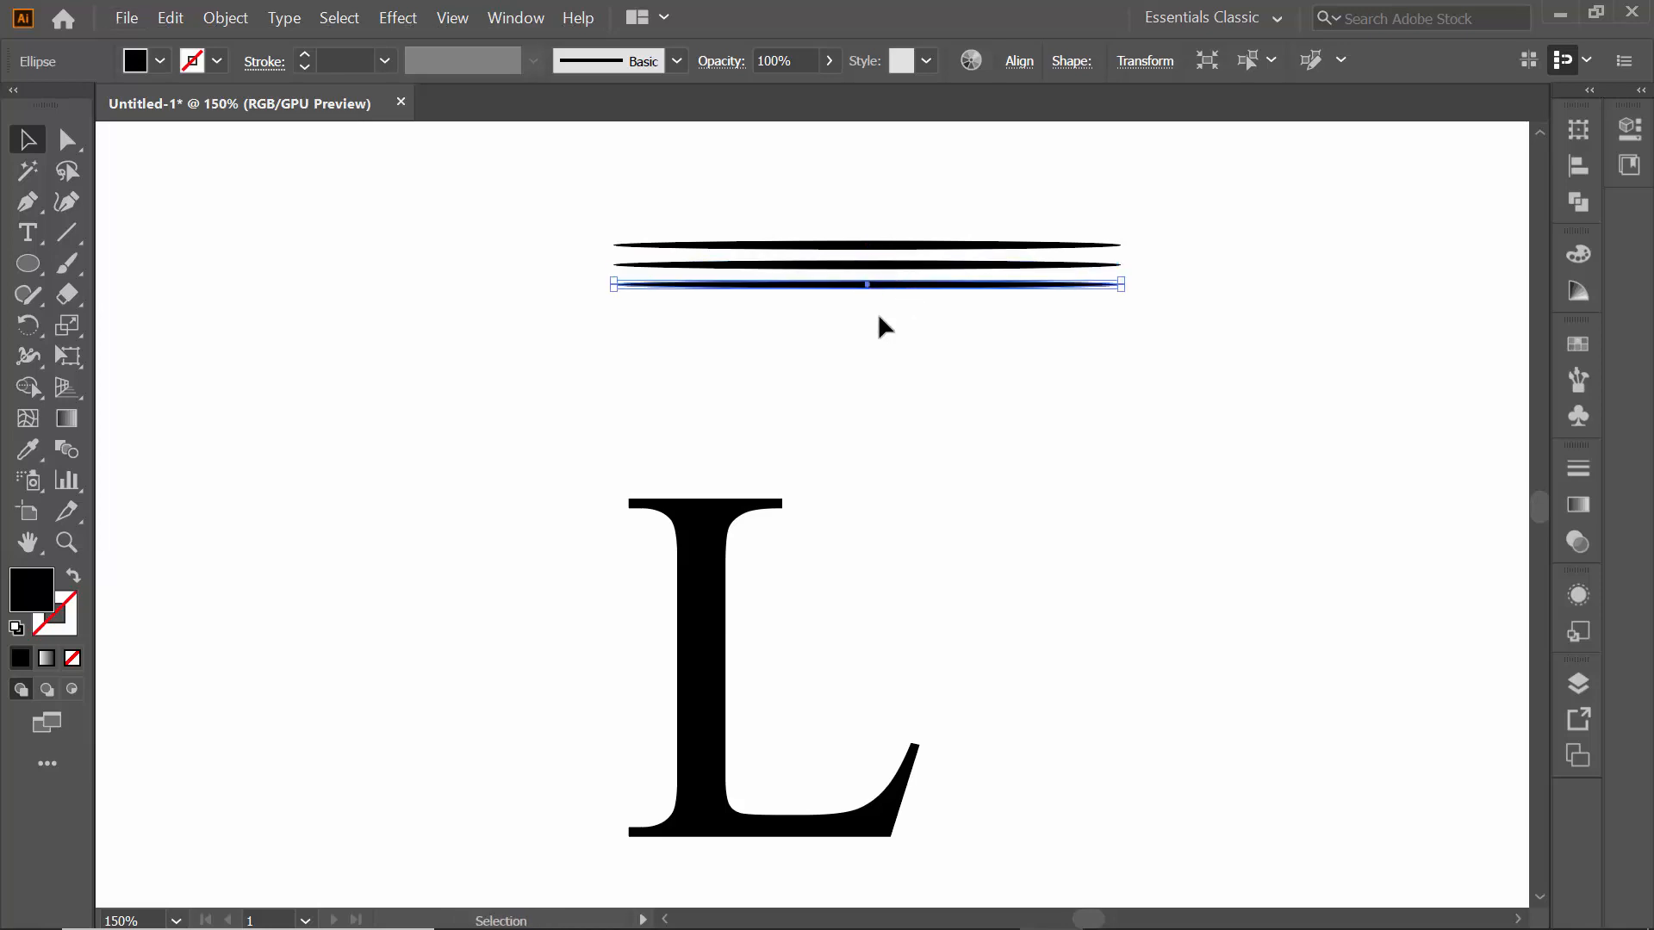
pyautogui.click(810, 319)
pyautogui.moveTo(636, 212); pyautogui.dragTo(1032, 373)
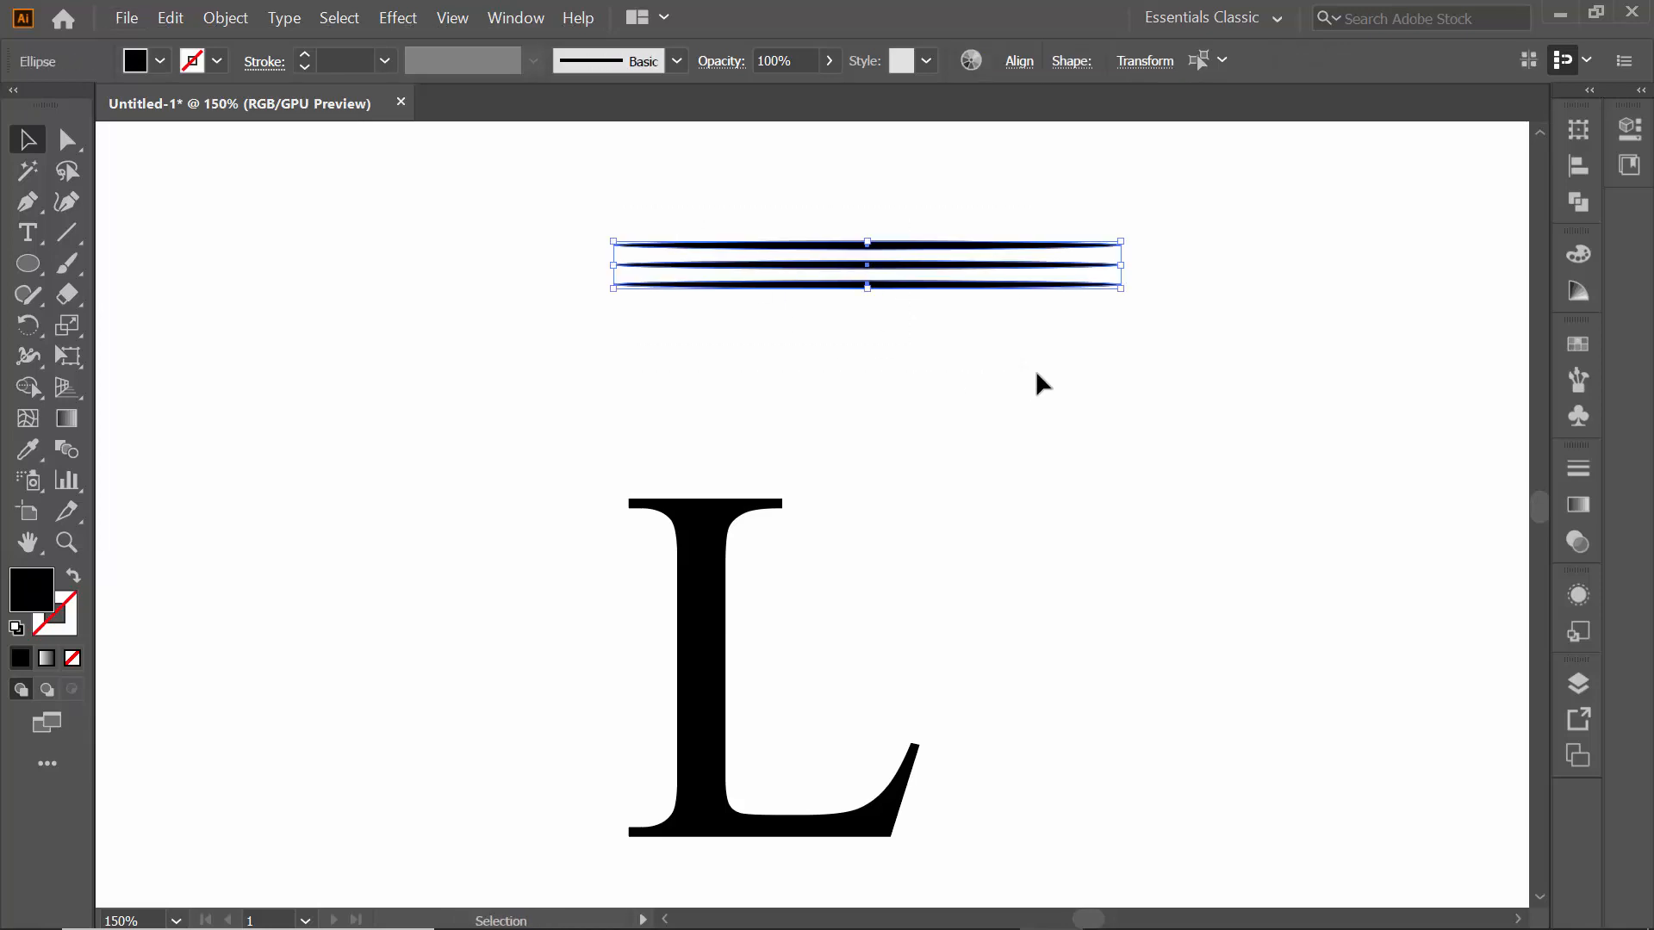
pyautogui.click(882, 332)
pyautogui.moveTo(670, 175); pyautogui.dragTo(1016, 351)
pyautogui.click(1015, 350)
pyautogui.moveTo(687, 201); pyautogui.dragTo(1108, 339)
pyautogui.click(890, 325)
pyautogui.moveTo(764, 164); pyautogui.dragTo(960, 371)
pyautogui.click(913, 323)
# Fill the uppermost of the three ellipses with light blue
pyautogui.click(875, 246)
pyautogui.click(136, 62)
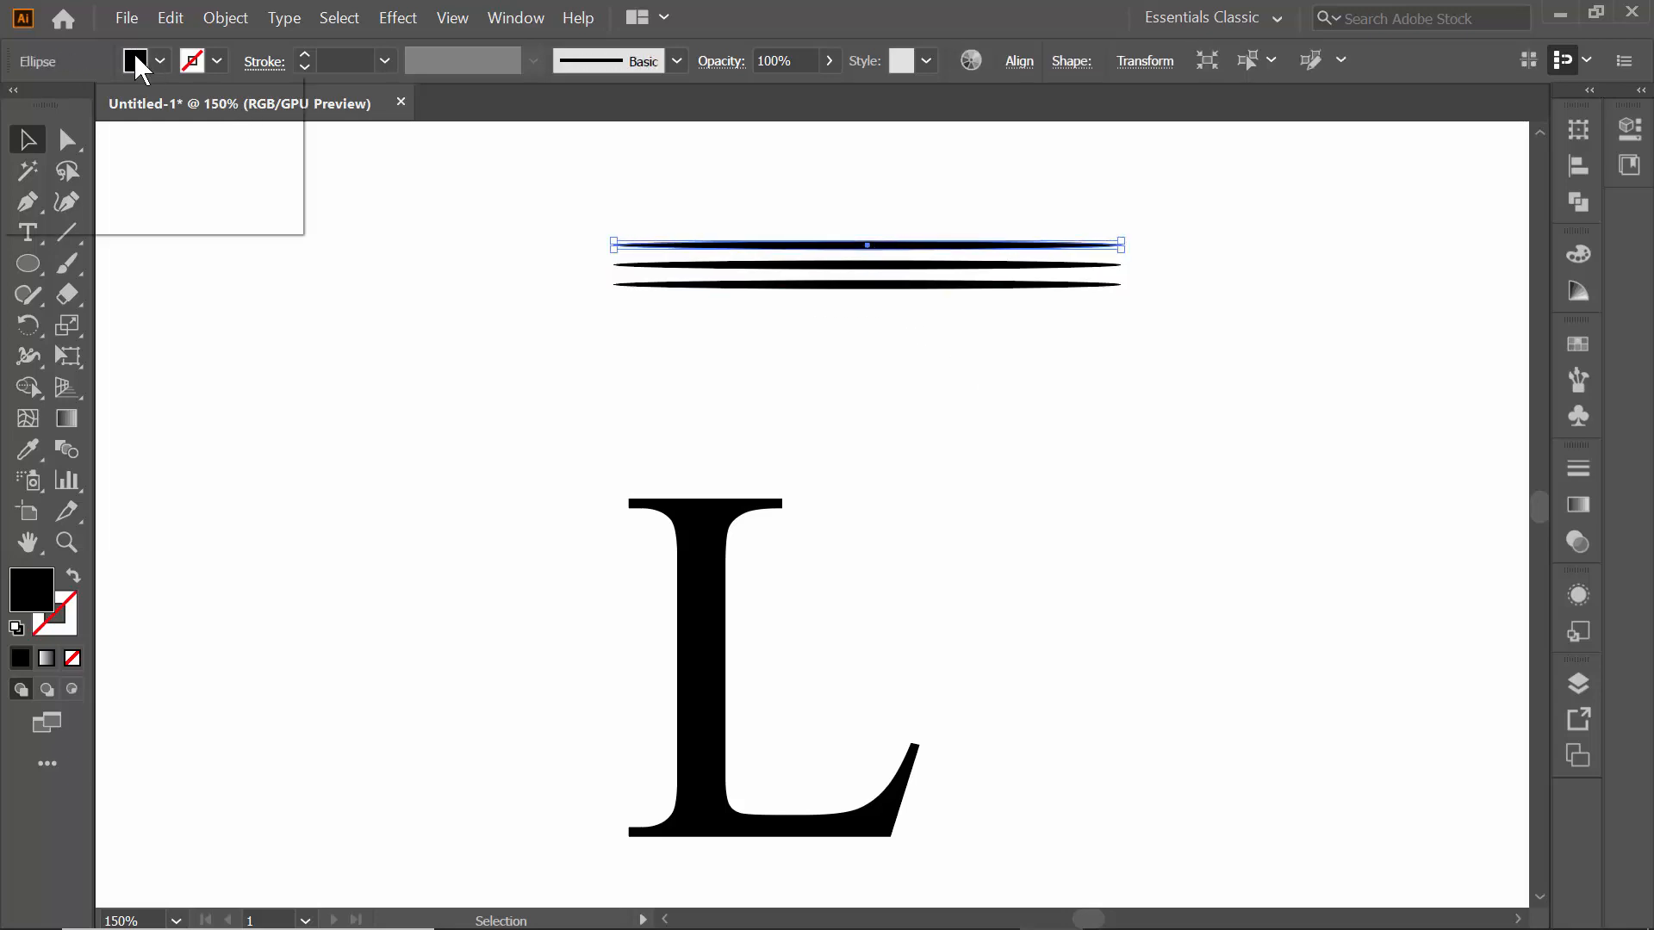
pyautogui.click(179, 120)
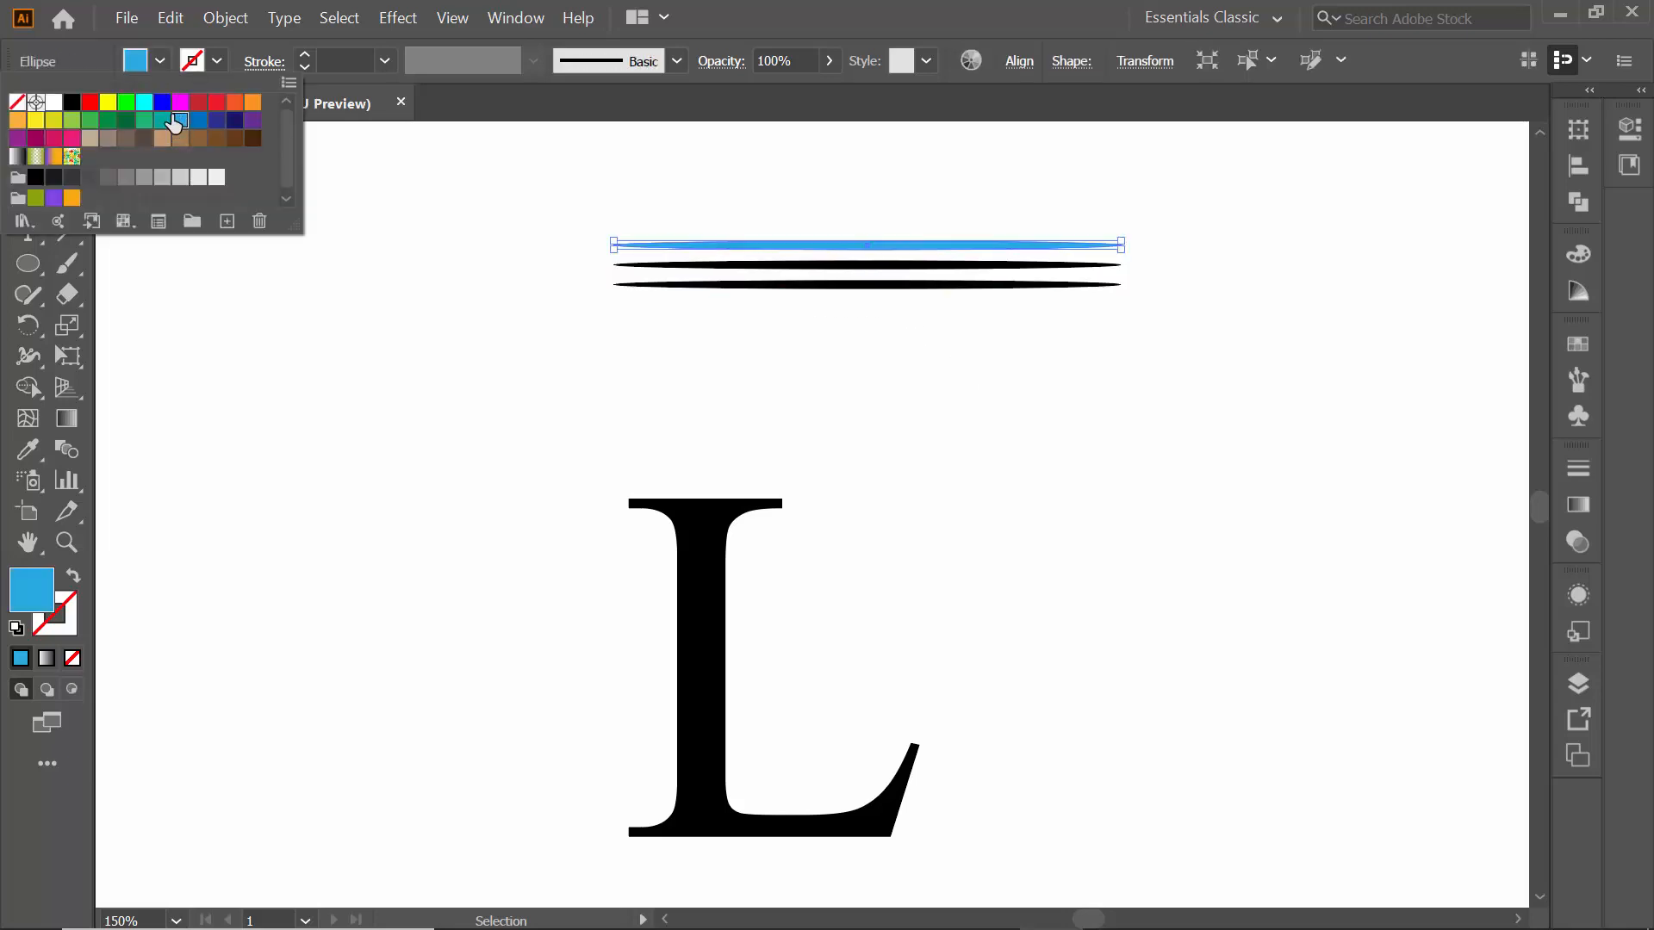
pyautogui.click(134, 57)
pyautogui.click(133, 56)
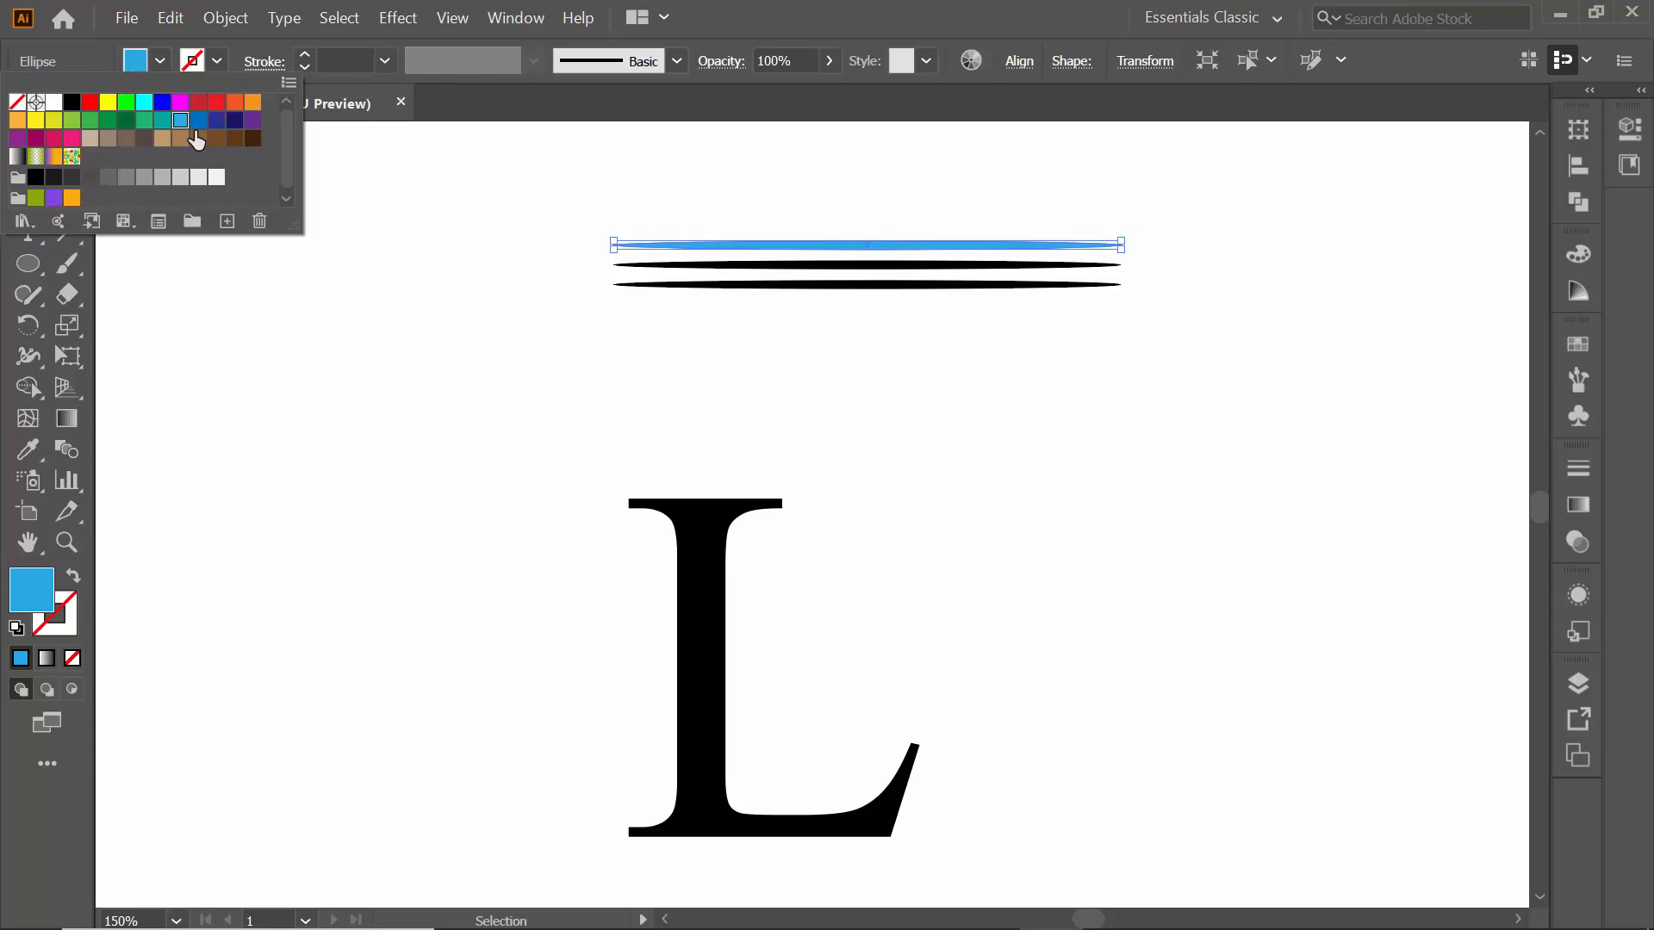
# Fill the middle ellipse with the medium green swatch
pyautogui.click(849, 270)
pyautogui.click(849, 268)
pyautogui.click(136, 61)
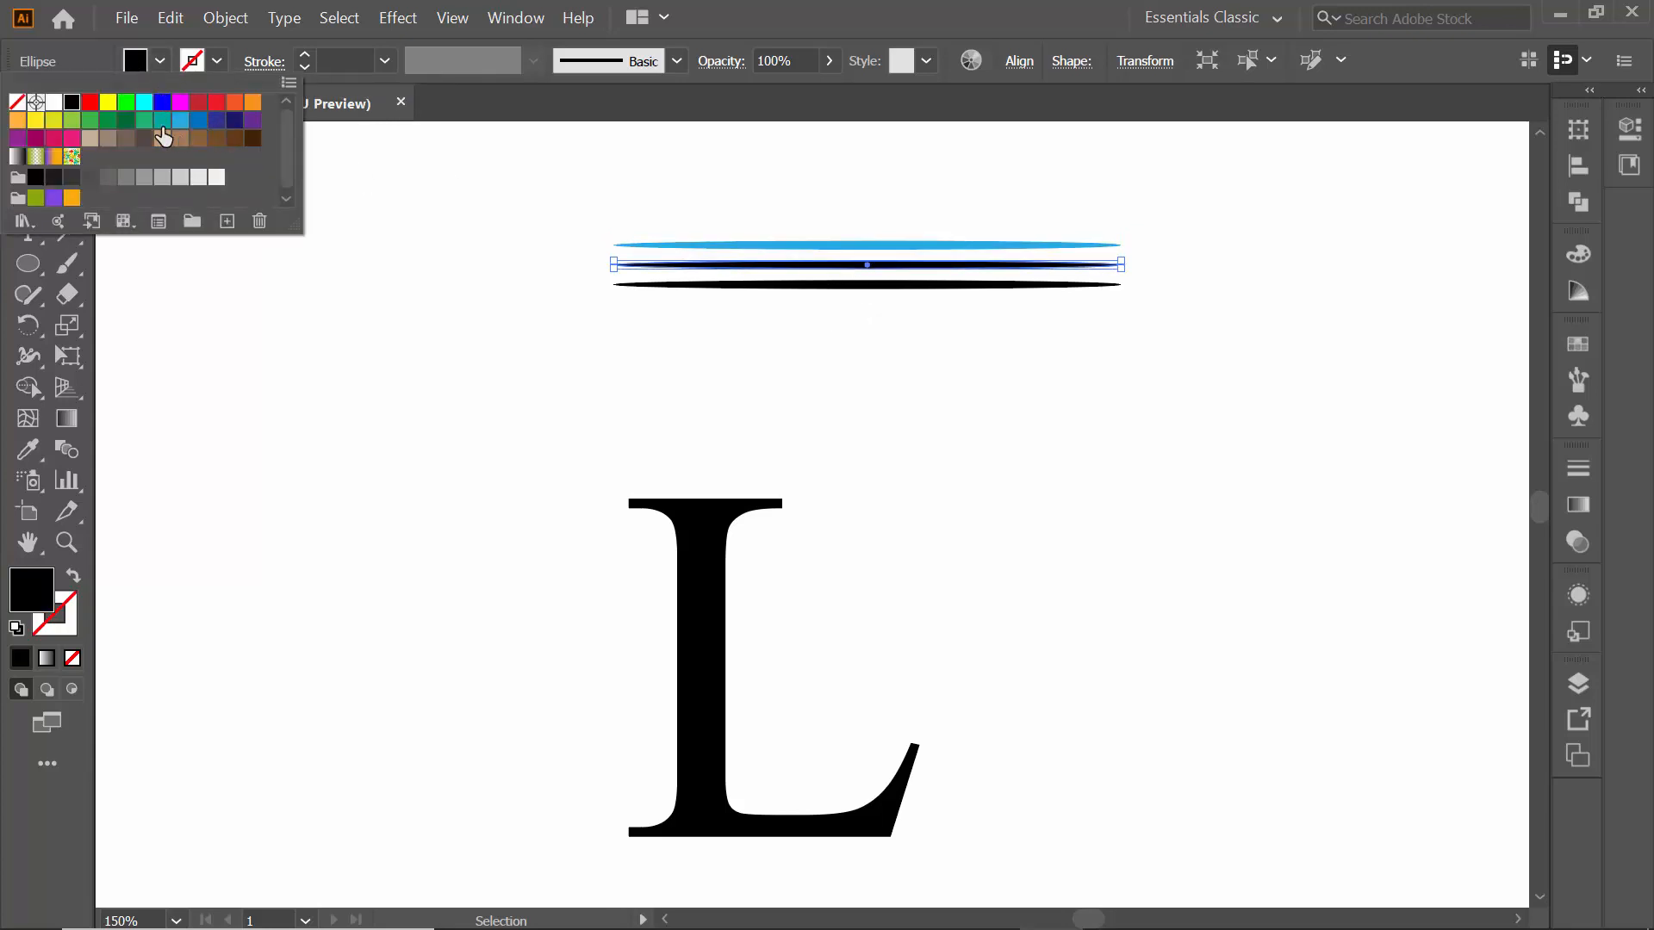
pyautogui.click(144, 119)
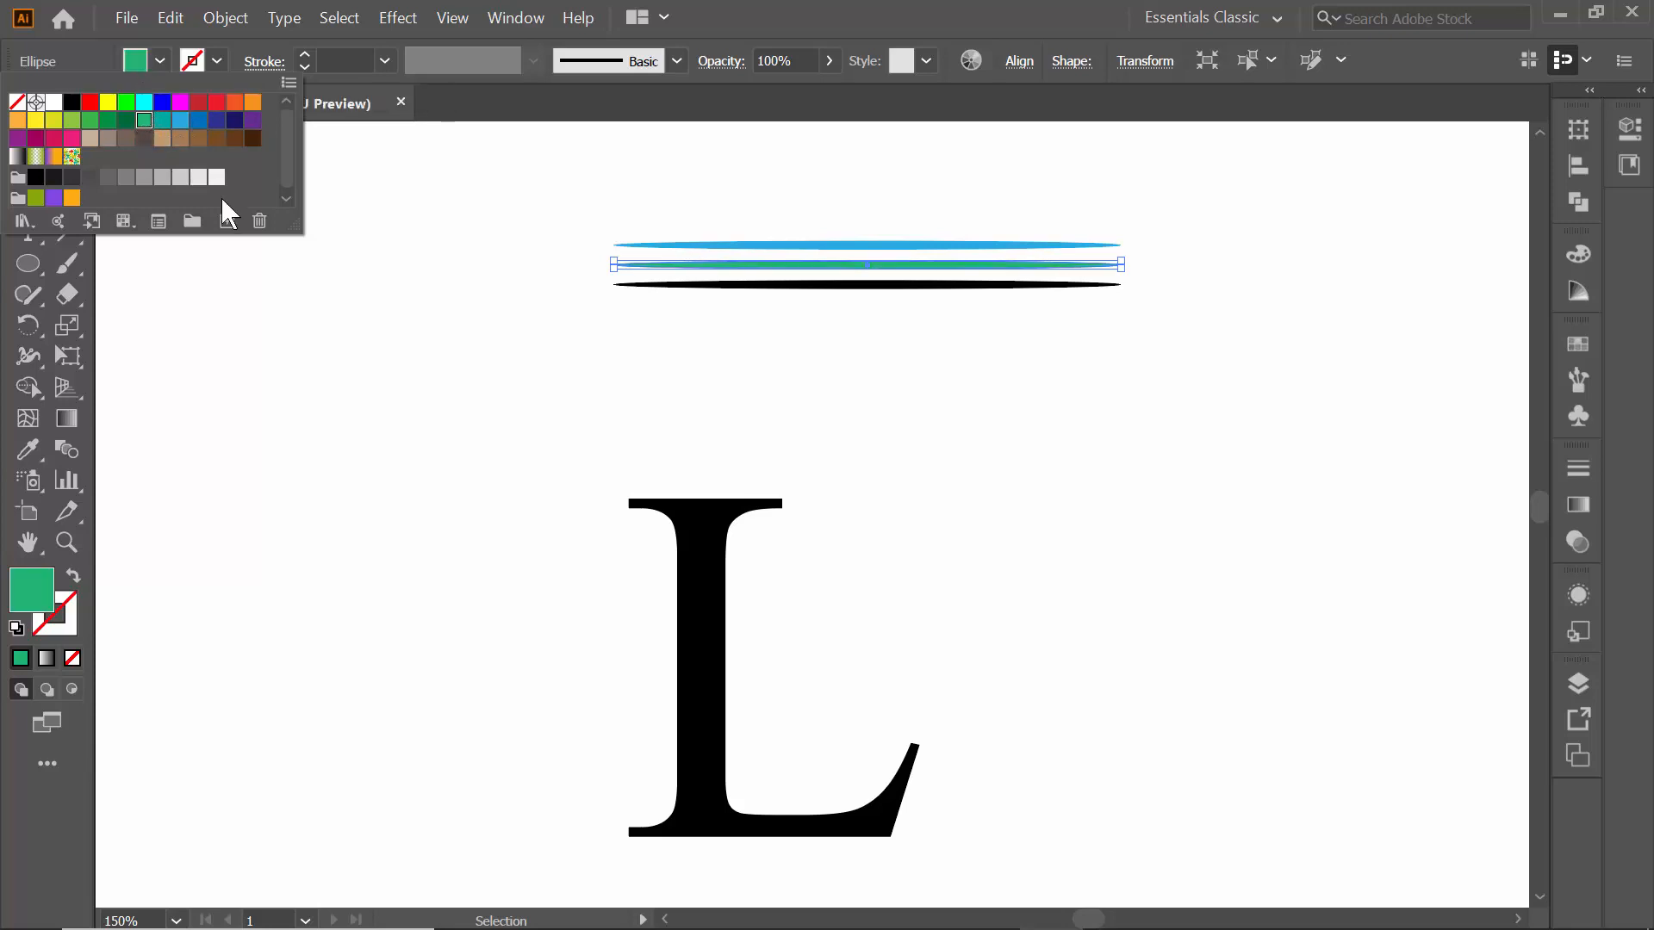
# Fill the lowest ellipse with light yellow-green and deselect it
pyautogui.click(750, 291)
pyautogui.click(756, 291)
pyautogui.click(757, 286)
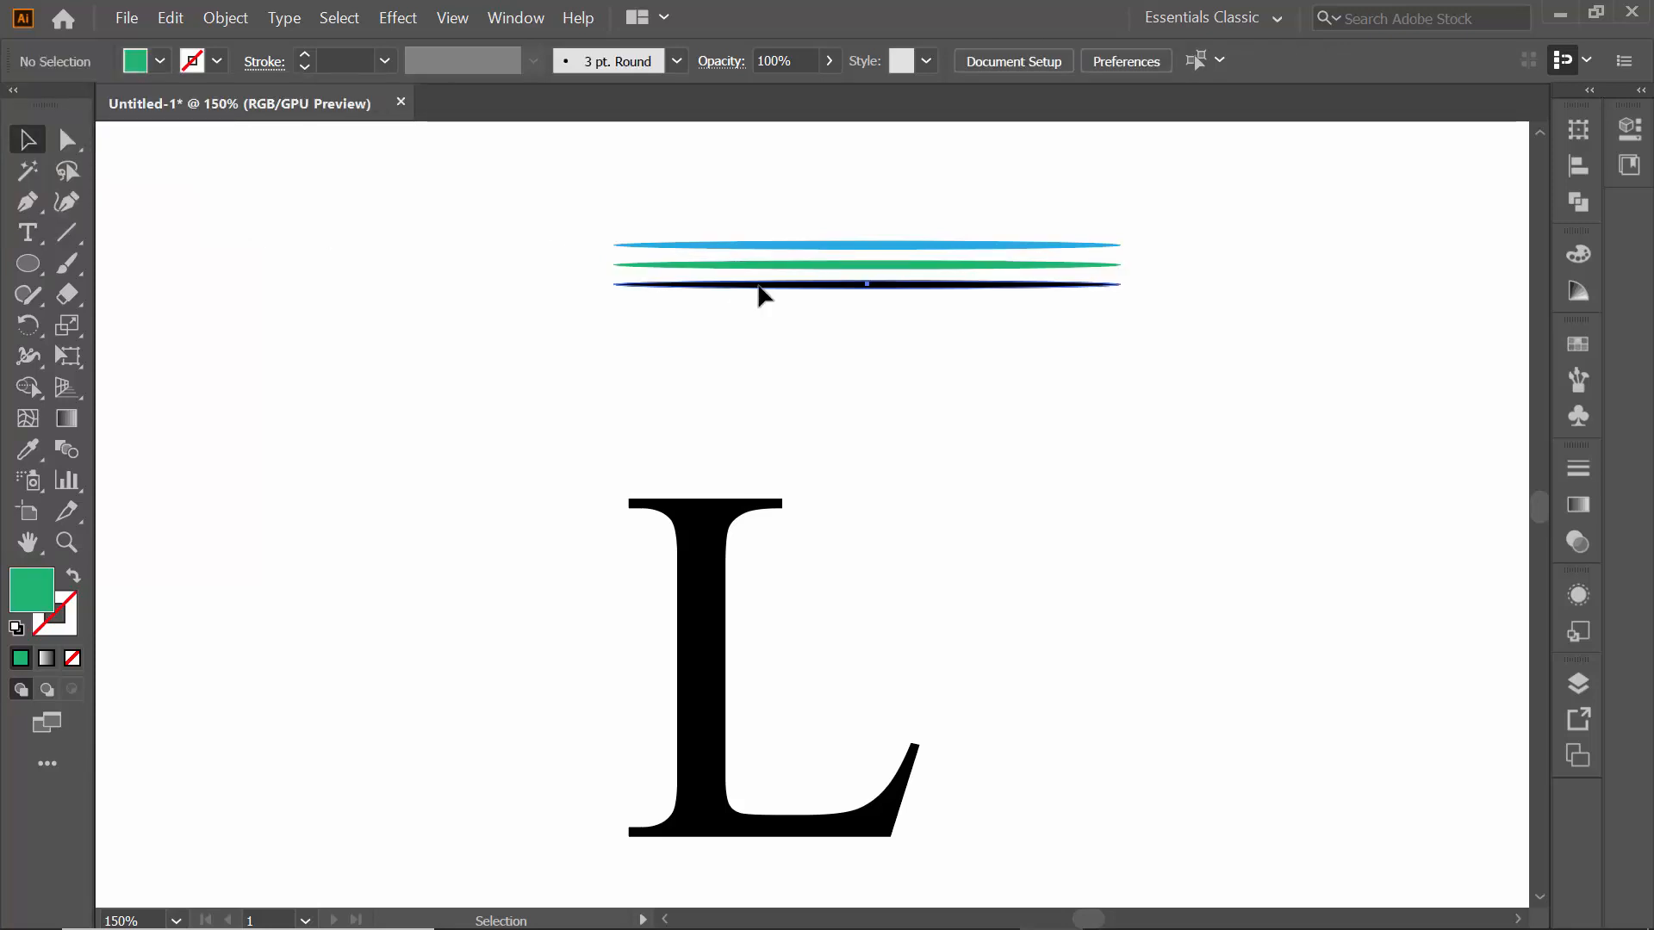
pyautogui.click(135, 61)
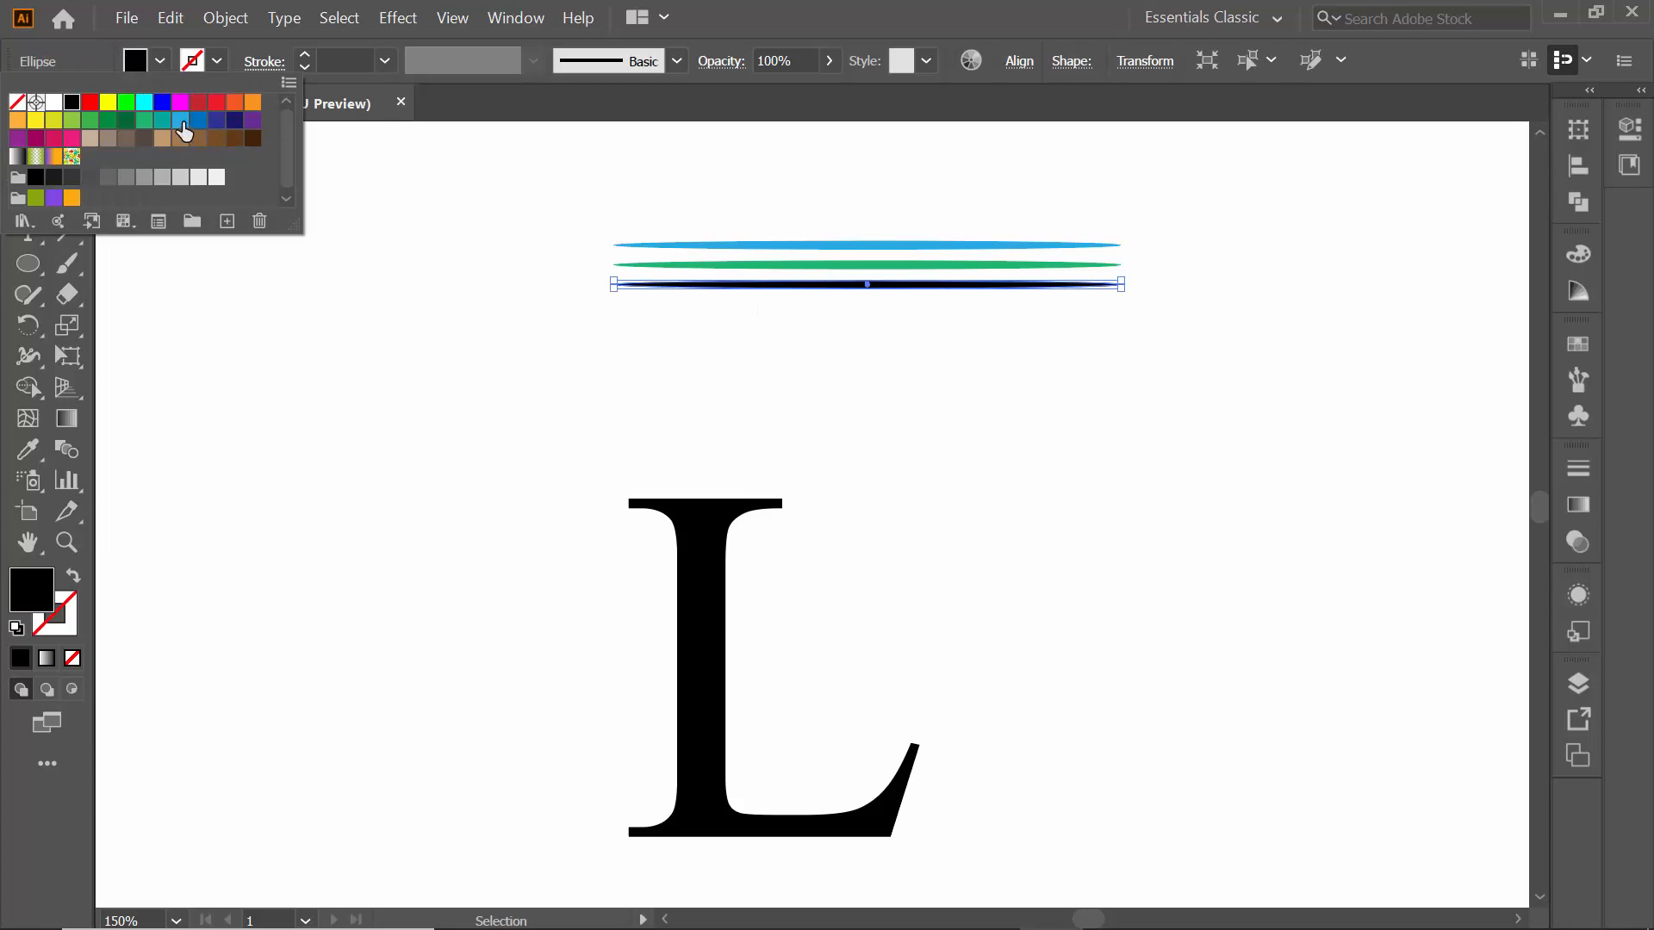
pyautogui.click(89, 122)
pyautogui.click(72, 122)
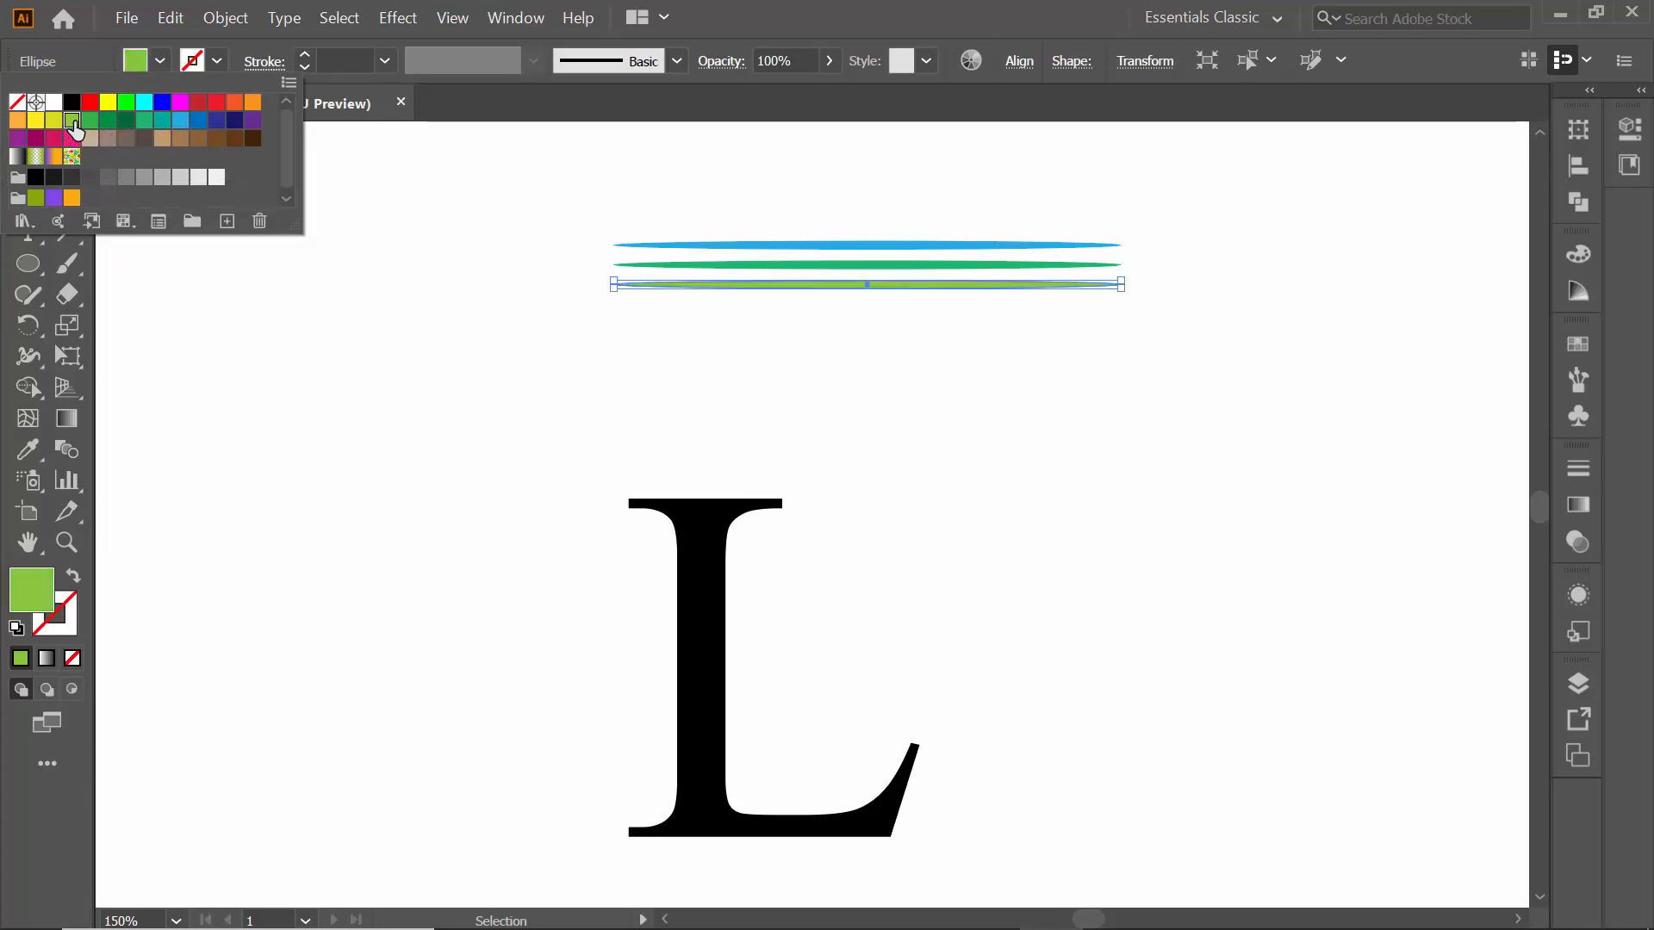
pyautogui.click(465, 221)
pyautogui.click(507, 243)
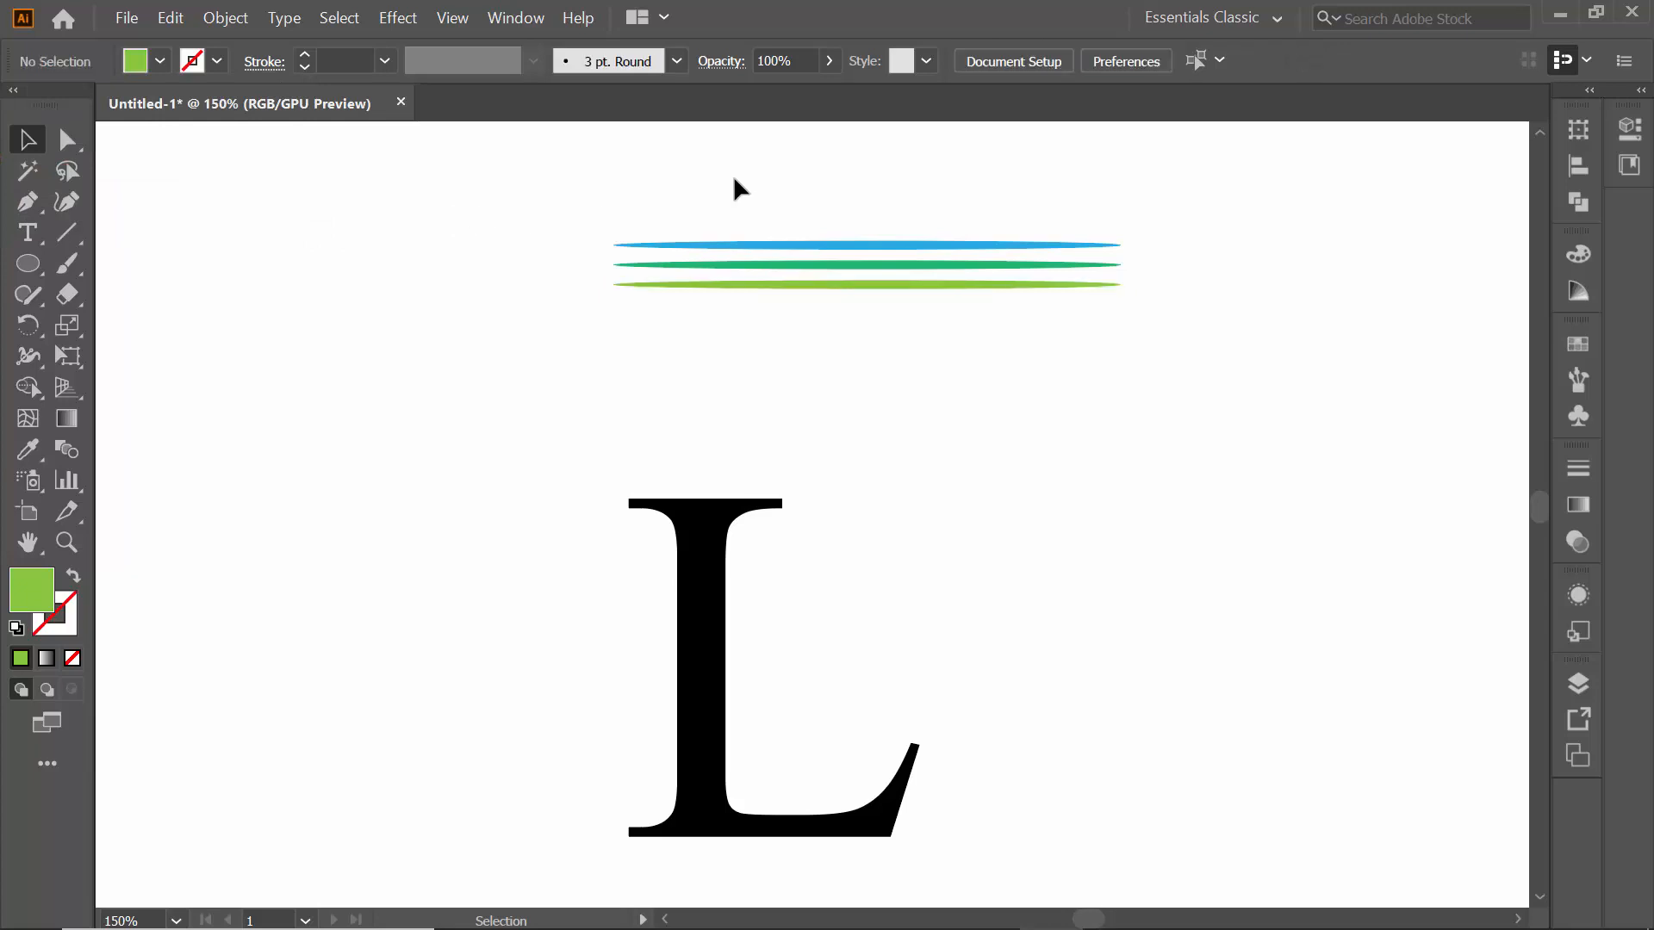
# Move the three coloured ellipses together onto the letter so they cross the middle of its stem
pyautogui.moveTo(734, 184); pyautogui.dragTo(995, 373)
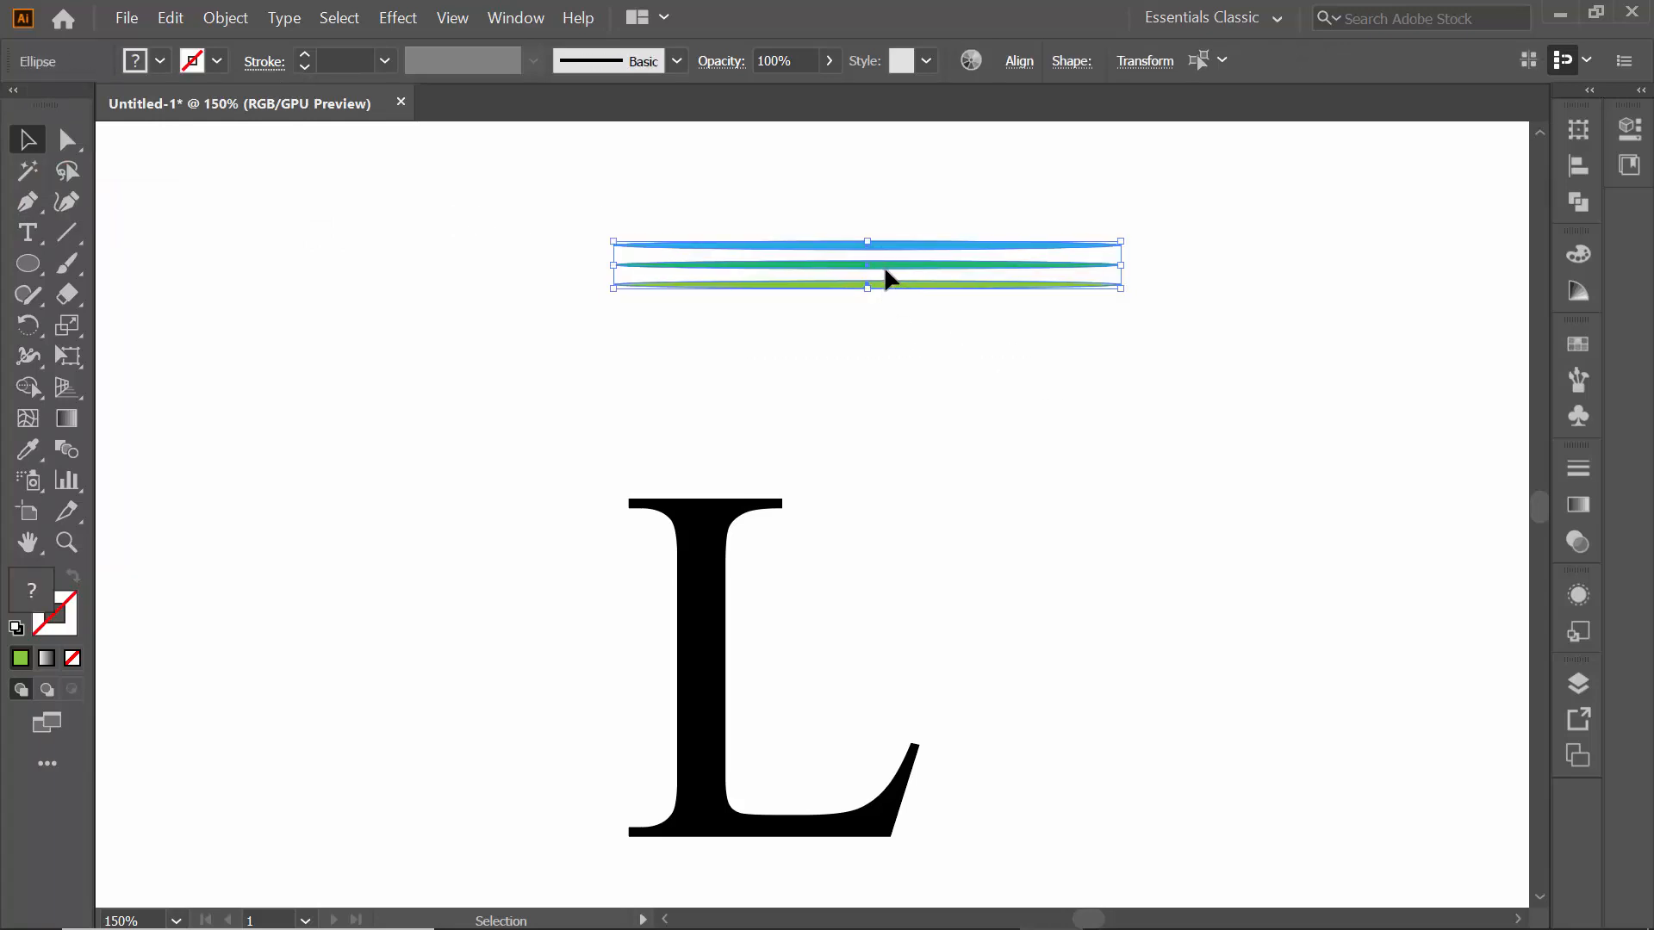
pyautogui.moveTo(887, 277); pyautogui.dragTo(726, 665)
pyautogui.scroll(-2, 567, 582)
pyautogui.moveTo(474, 245); pyautogui.dragTo(1008, 697)
pyautogui.scroll(-1, 982, 693)
pyautogui.click(768, 712)
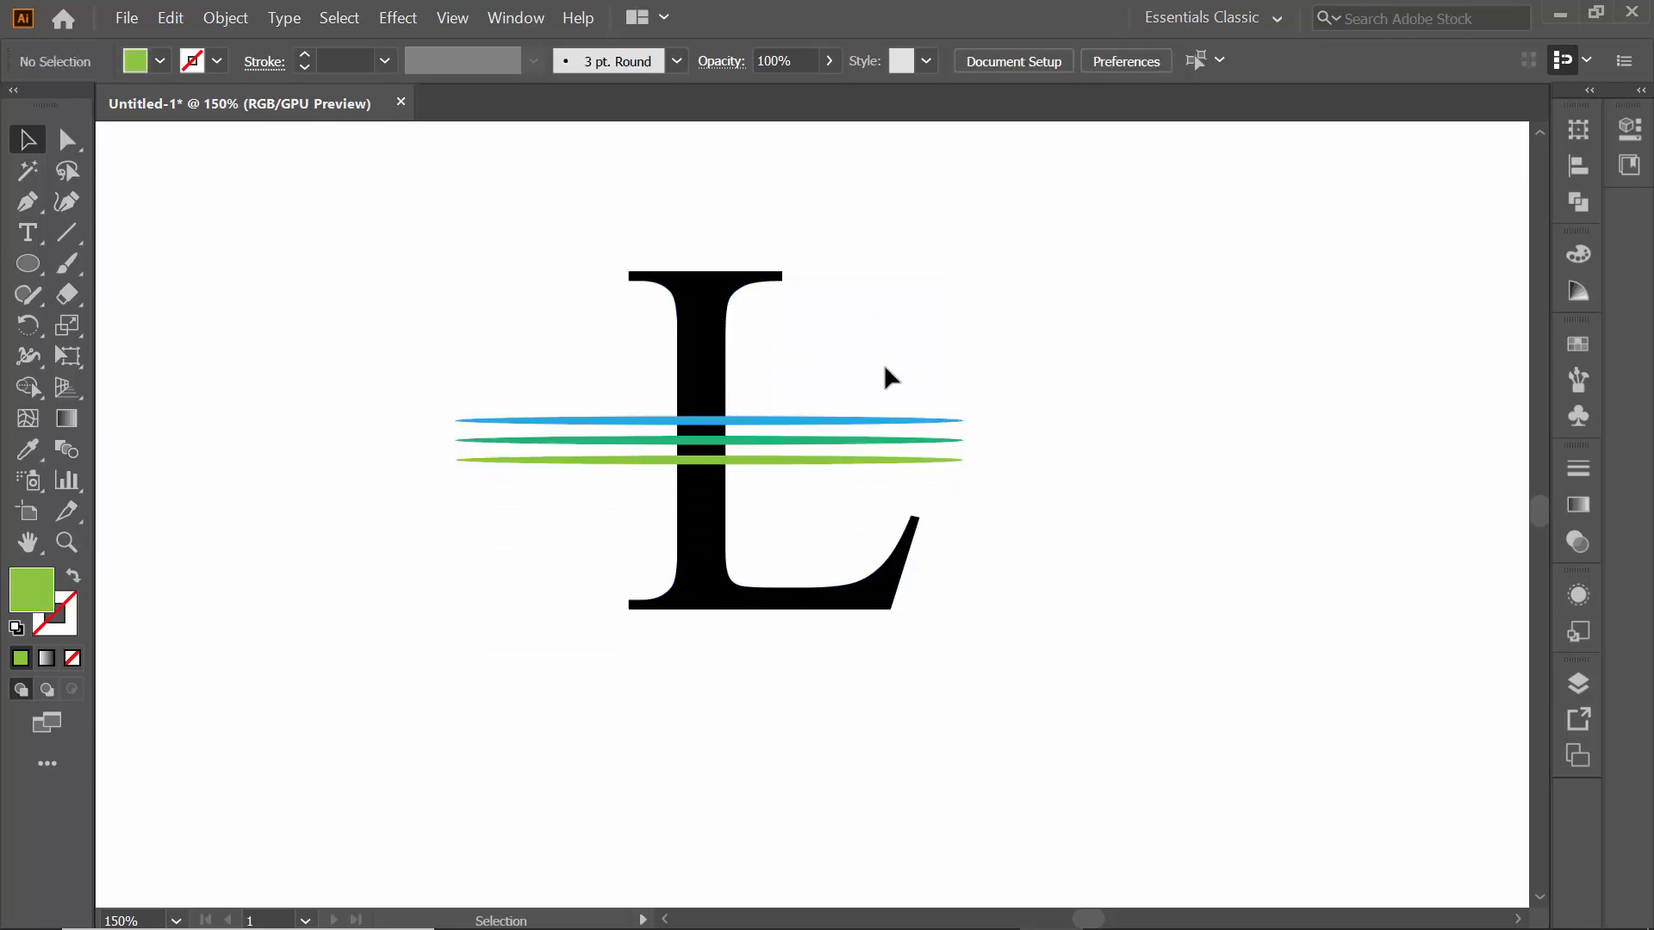
# Rotate the three ellipses counter-clockwise together so they cross the stem diagonally, rising to the right
pyautogui.moveTo(984, 471); pyautogui.dragTo(982, 457)
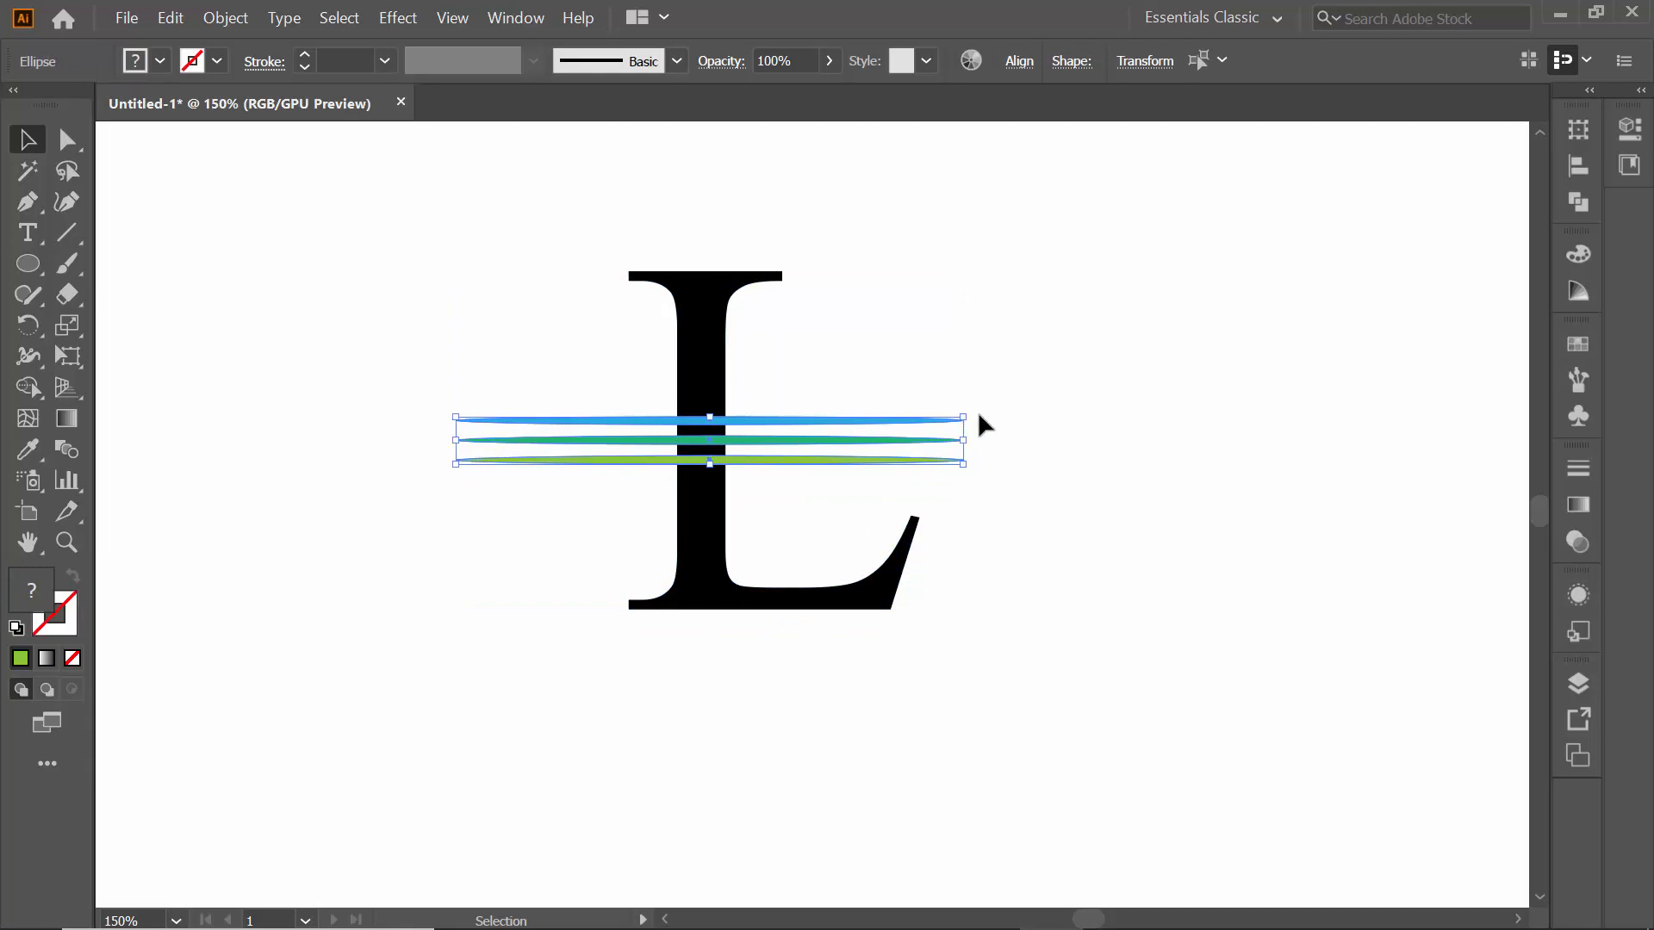
pyautogui.moveTo(971, 408); pyautogui.dragTo(896, 346)
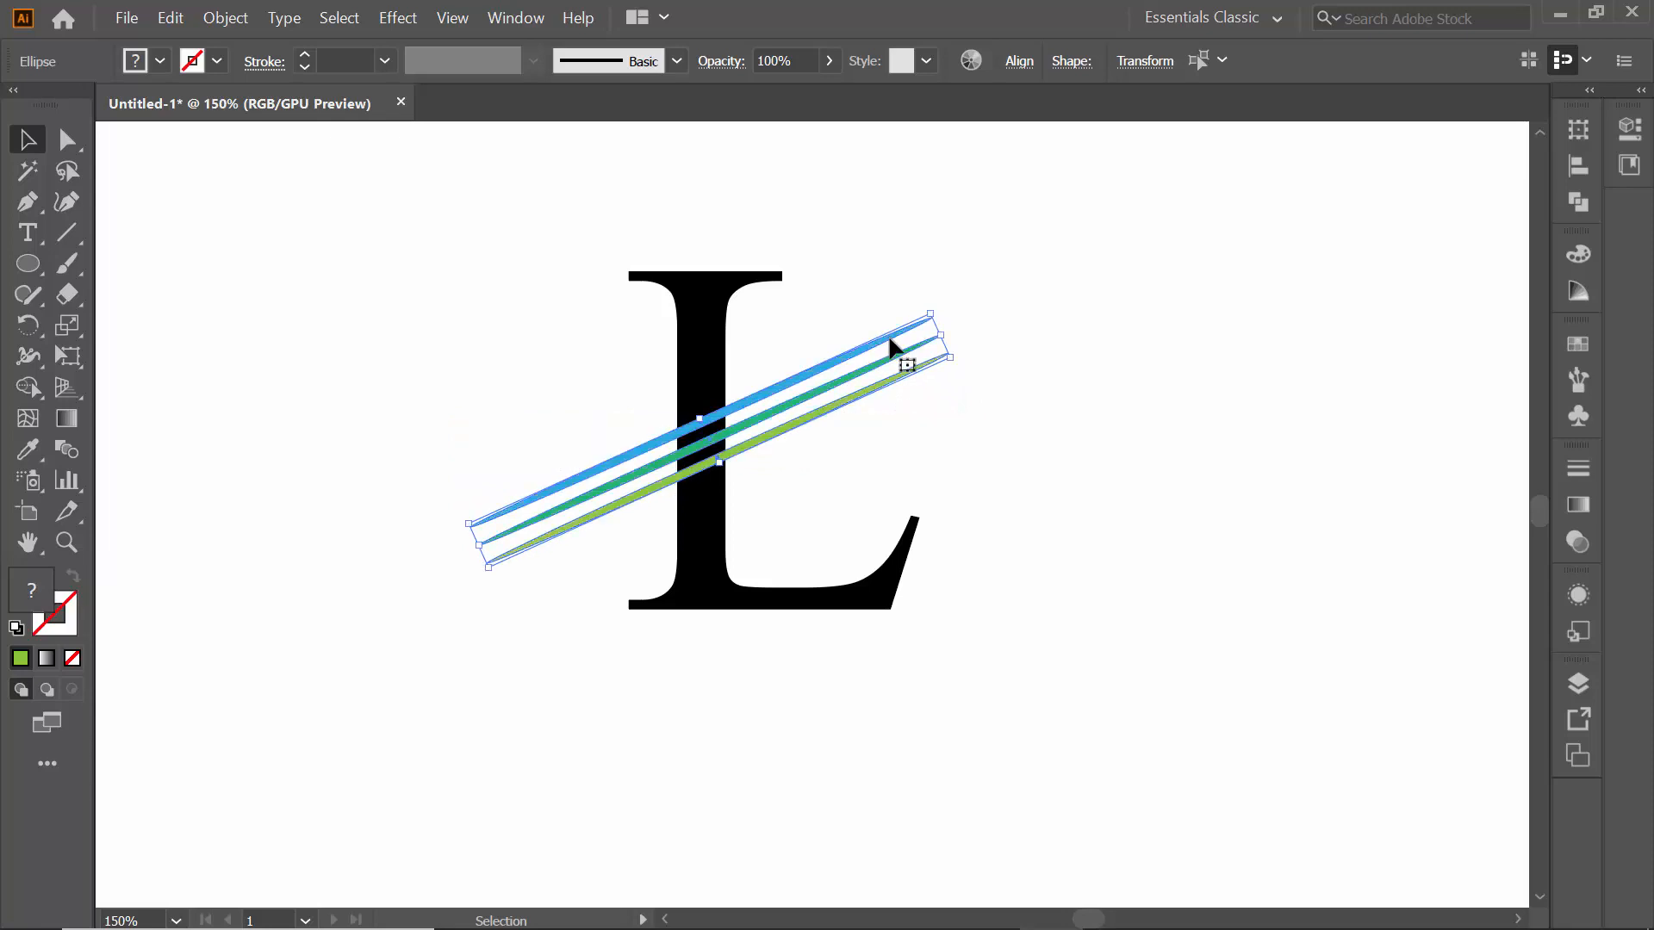
pyautogui.click(1046, 466)
pyautogui.moveTo(603, 370); pyautogui.dragTo(1065, 602)
pyautogui.click(1096, 609)
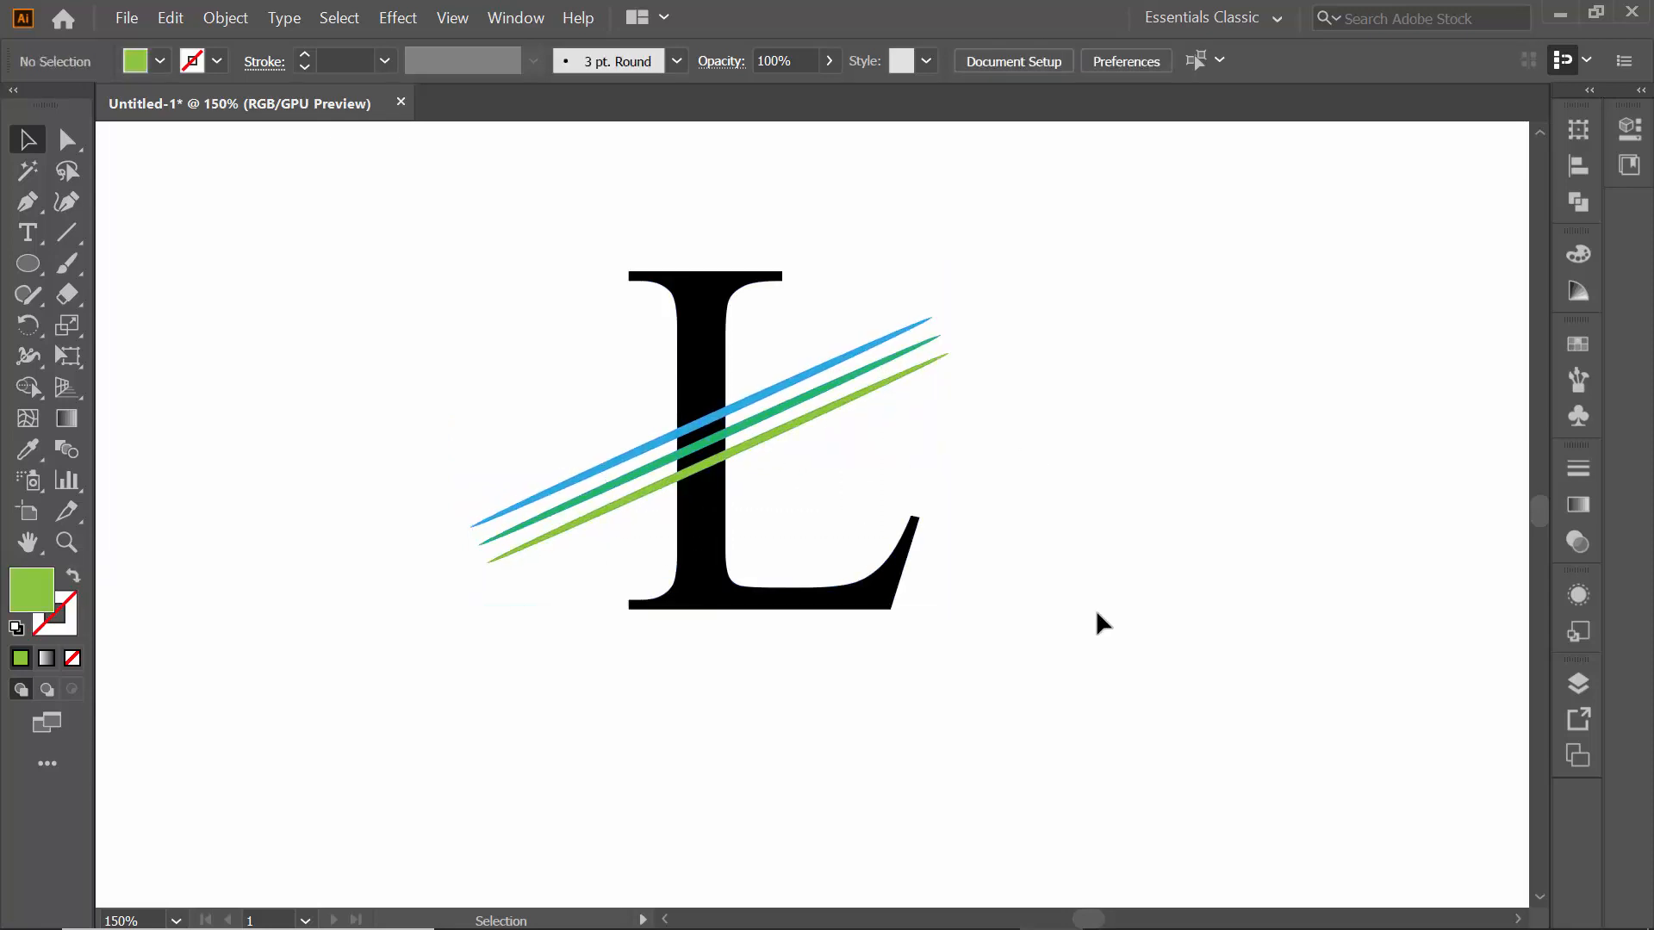
# Remove the two black stem slivers between the three coloured ellipses from the letter L using the Shape Builder tool
pyautogui.scroll(1, 1010, 660)
pyautogui.moveTo(450, 210); pyautogui.dragTo(1074, 718)
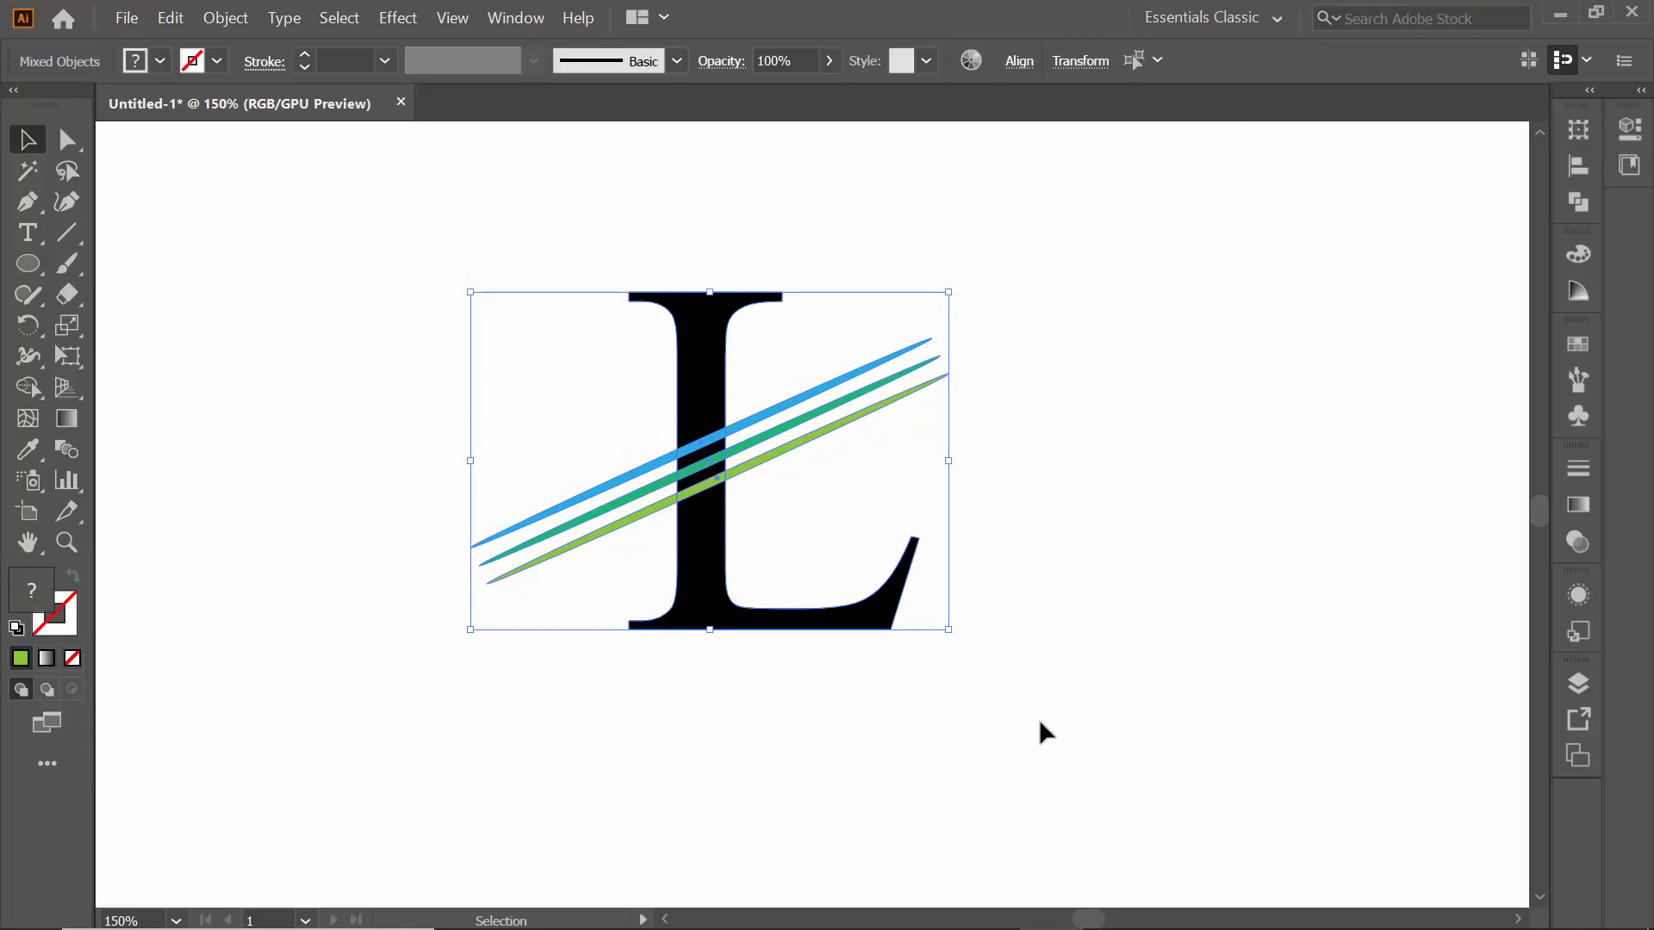
pyautogui.click(31, 389)
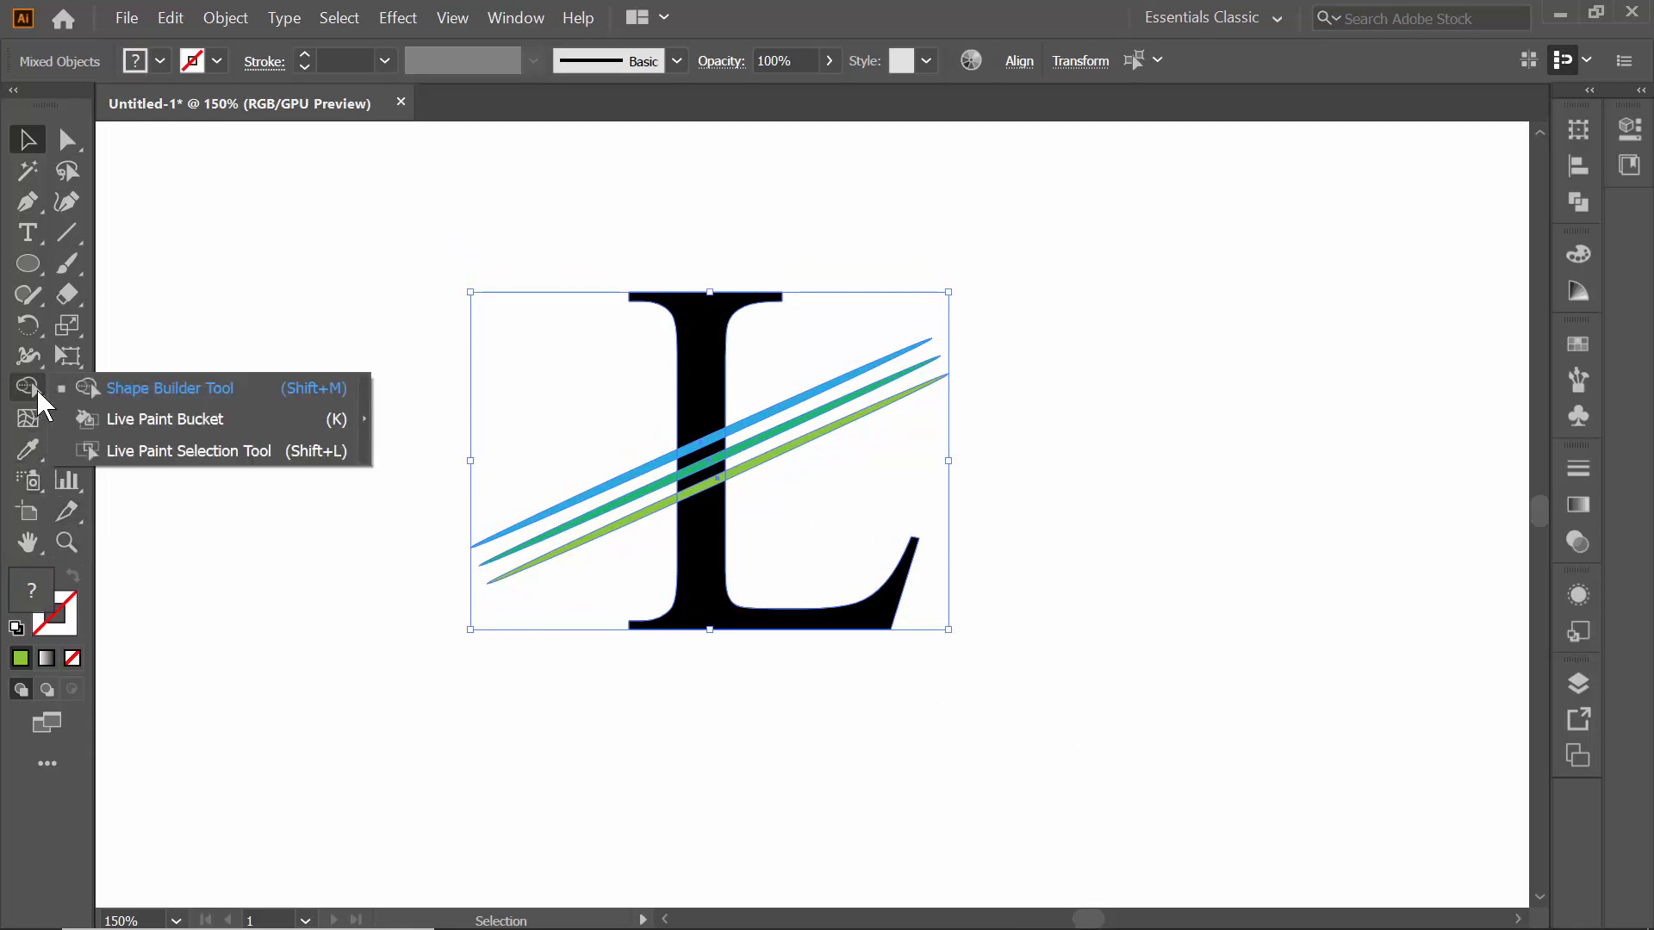
pyautogui.click(158, 389)
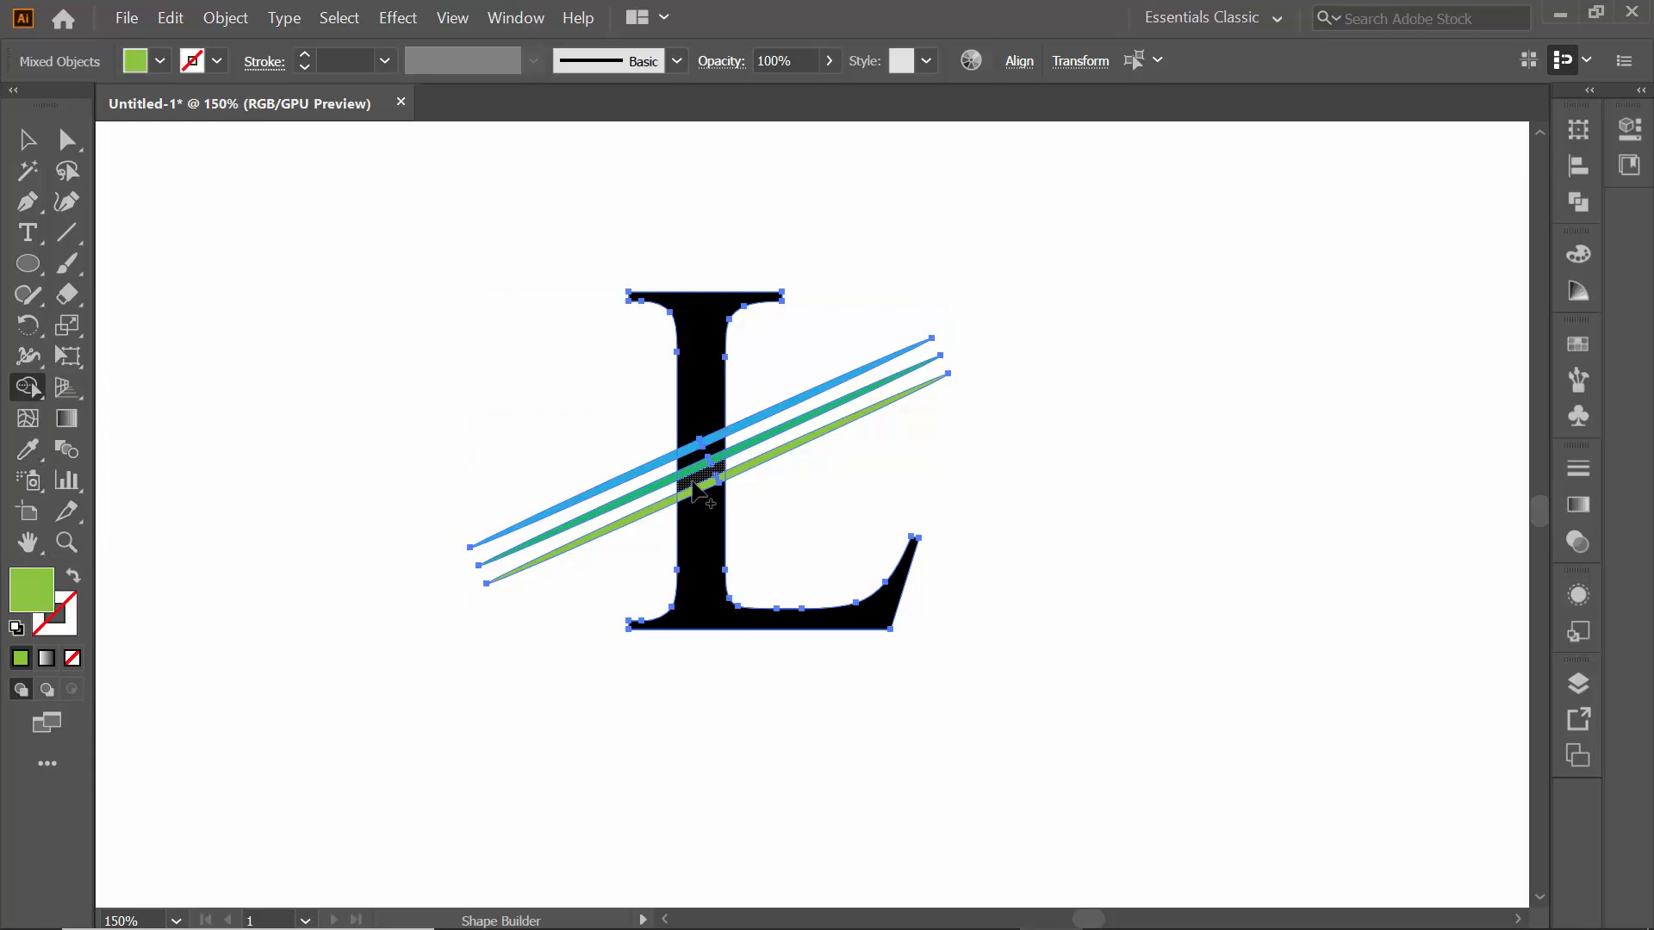
pyautogui.press('ctrl')
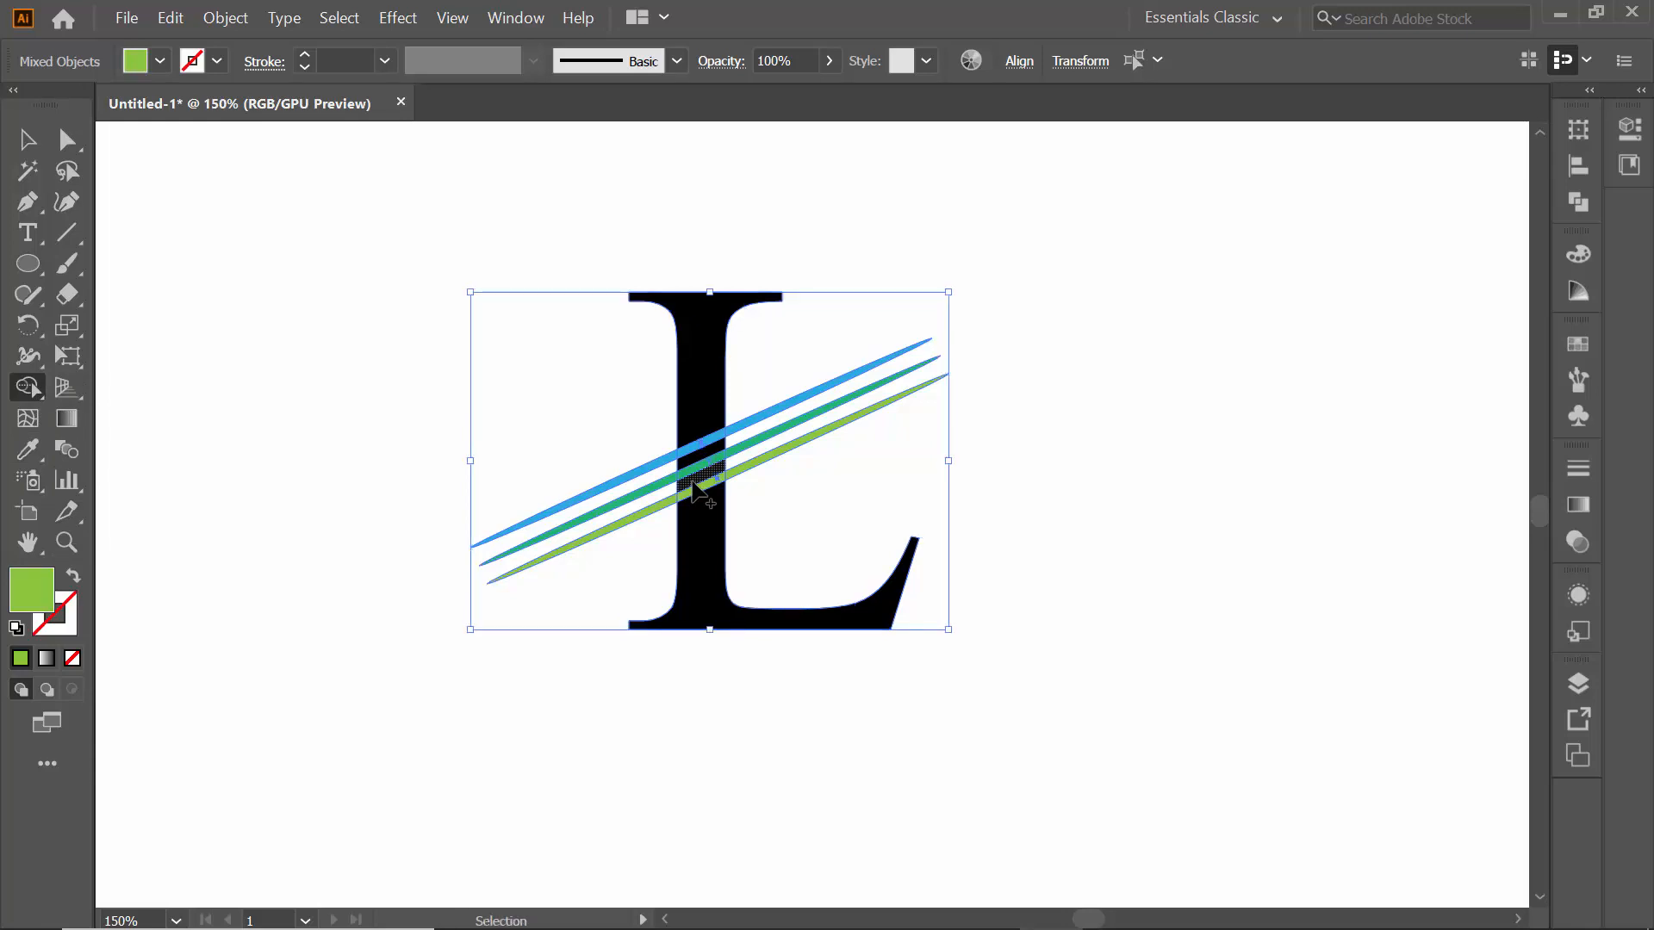
pyautogui.hotkey('ctrl', '=')
pyautogui.hotkey('ctrl', '=')
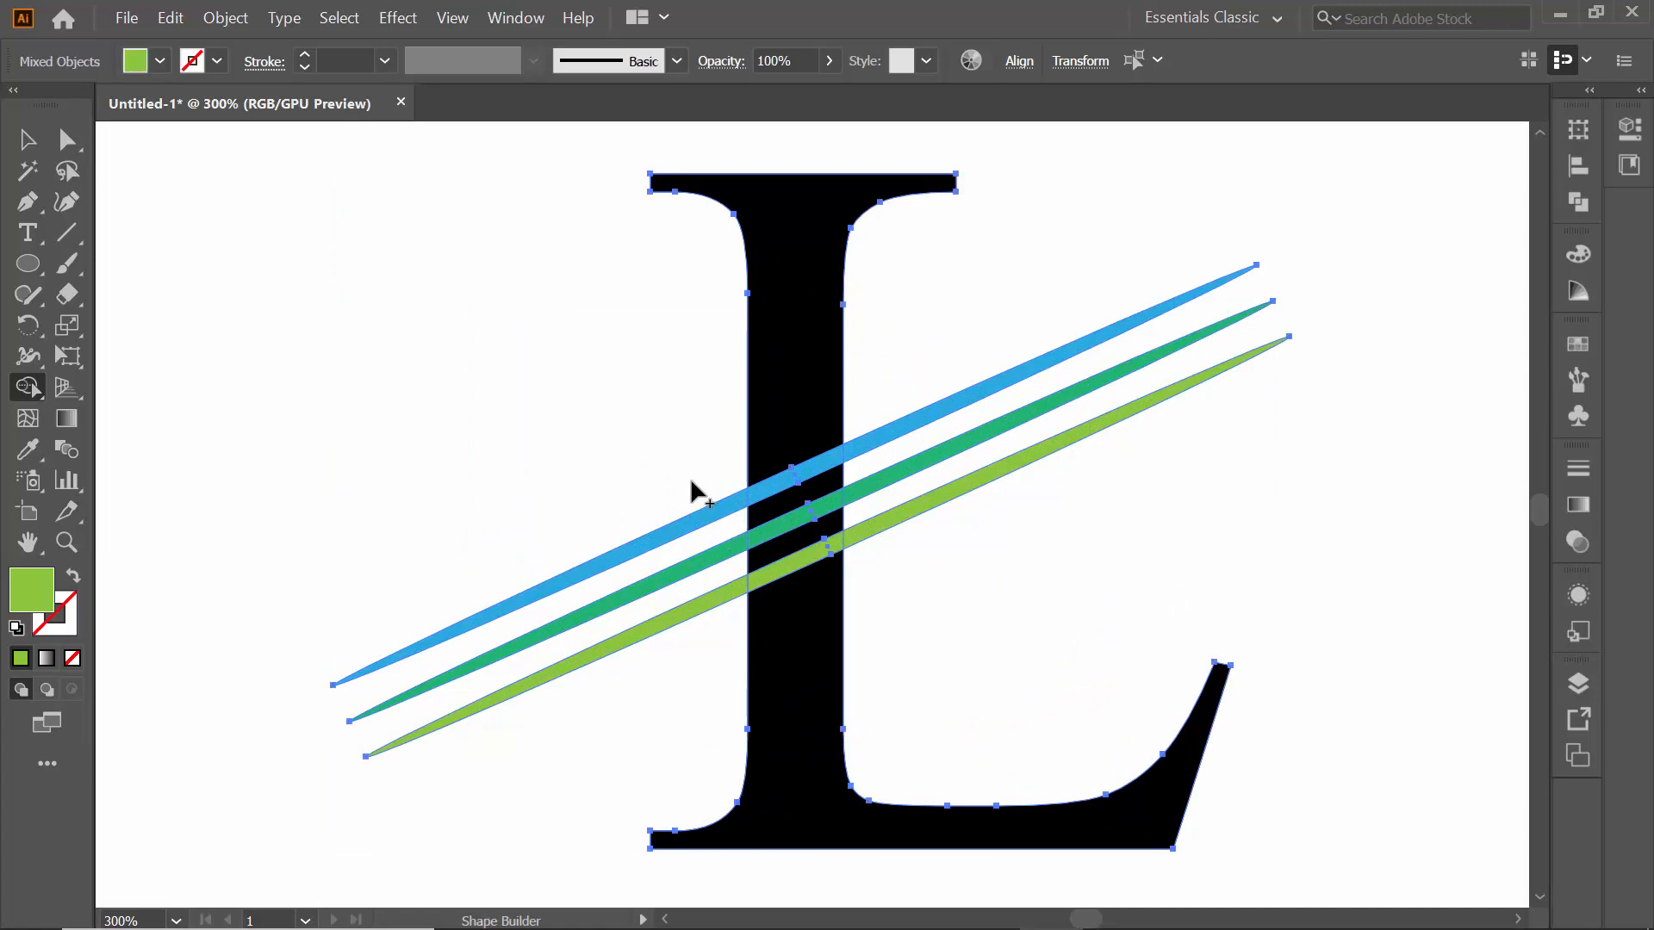
pyautogui.click(812, 497)
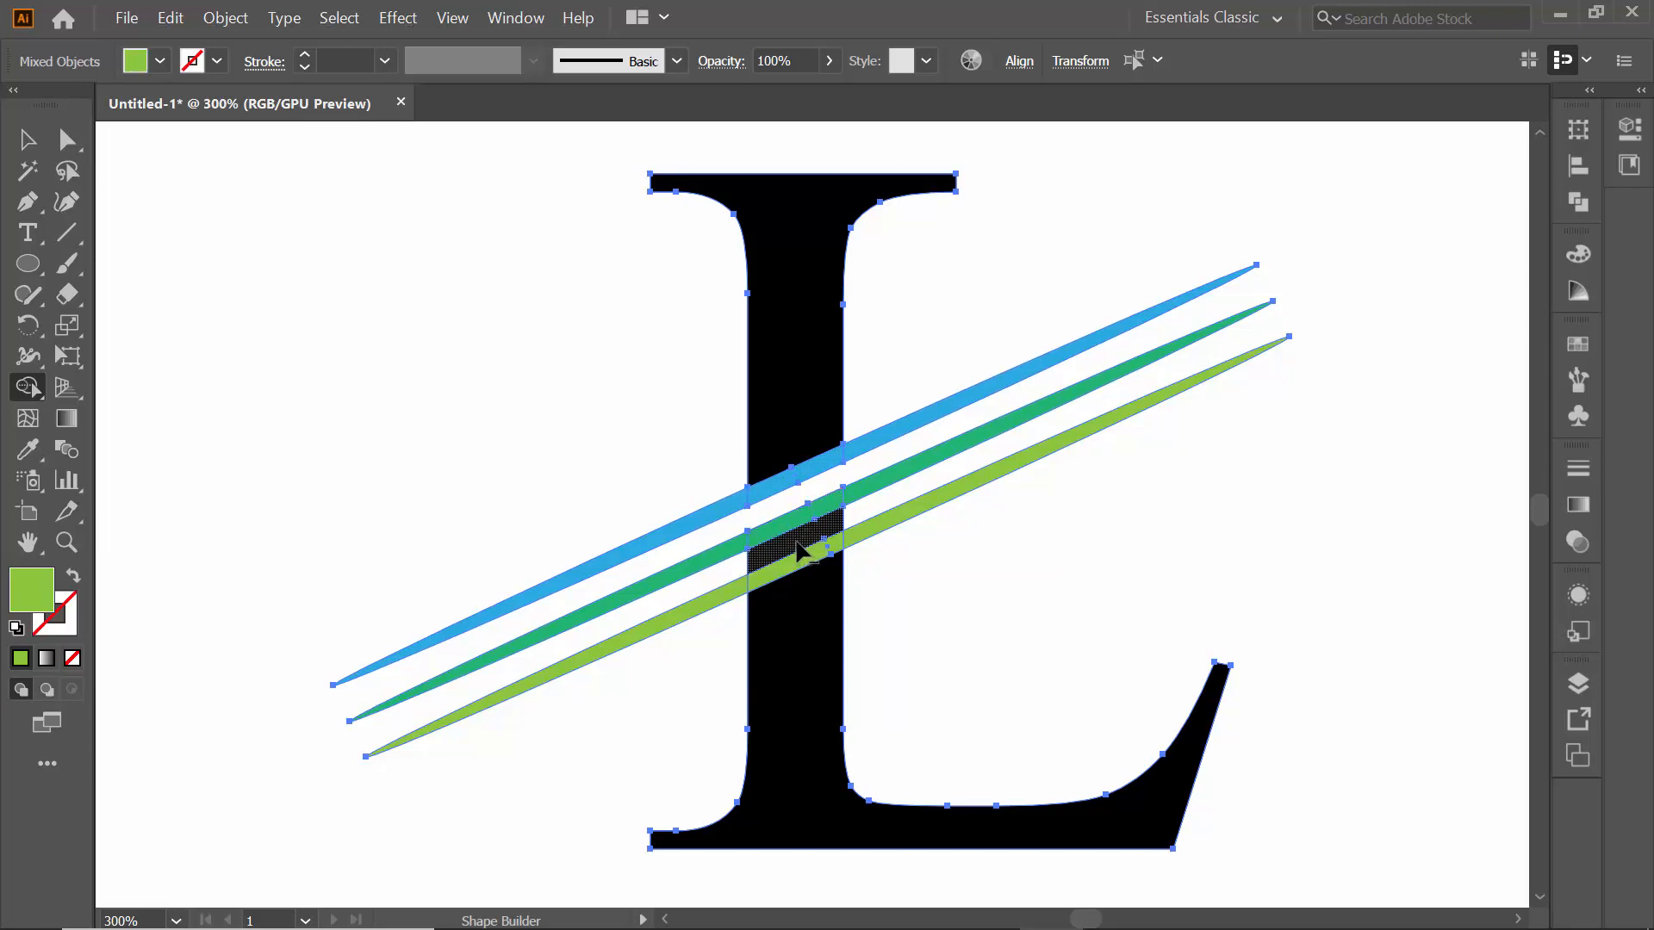
pyautogui.keyDown('alt'); pyautogui.click(797, 542); pyautogui.keyUp('alt')
pyautogui.click(30, 143)
pyautogui.click(214, 228)
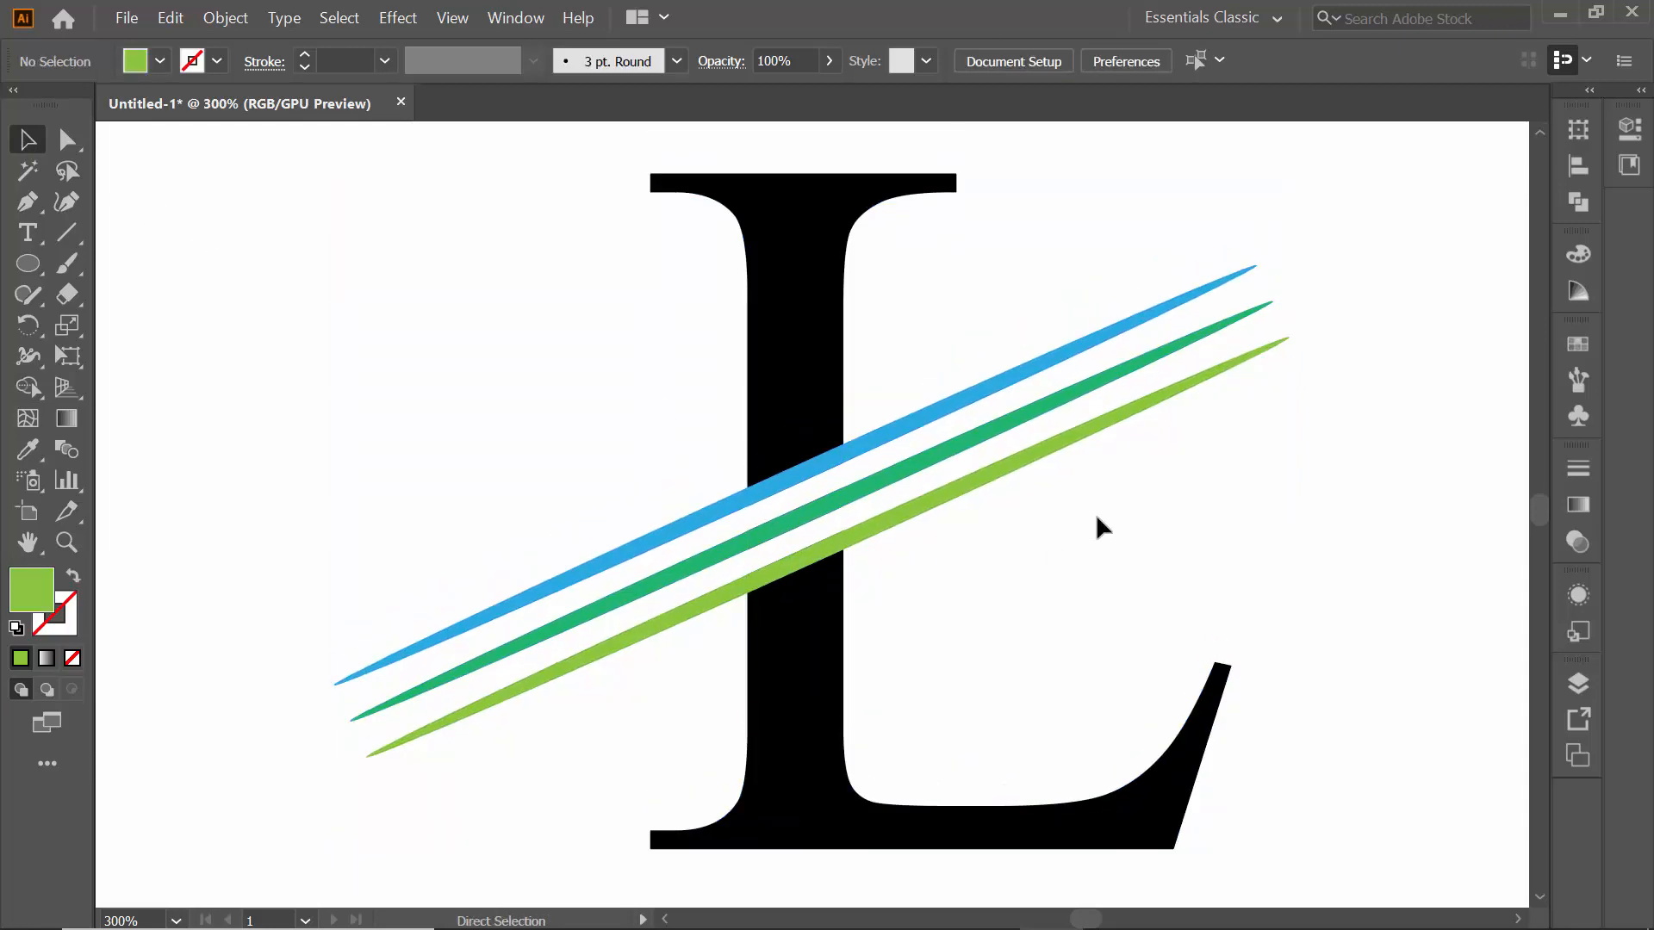
# Select the letter together with the three ellipses and split them at their overlaps with the Pathfinder Divide operation
pyautogui.hotkey('ctrl', '-')
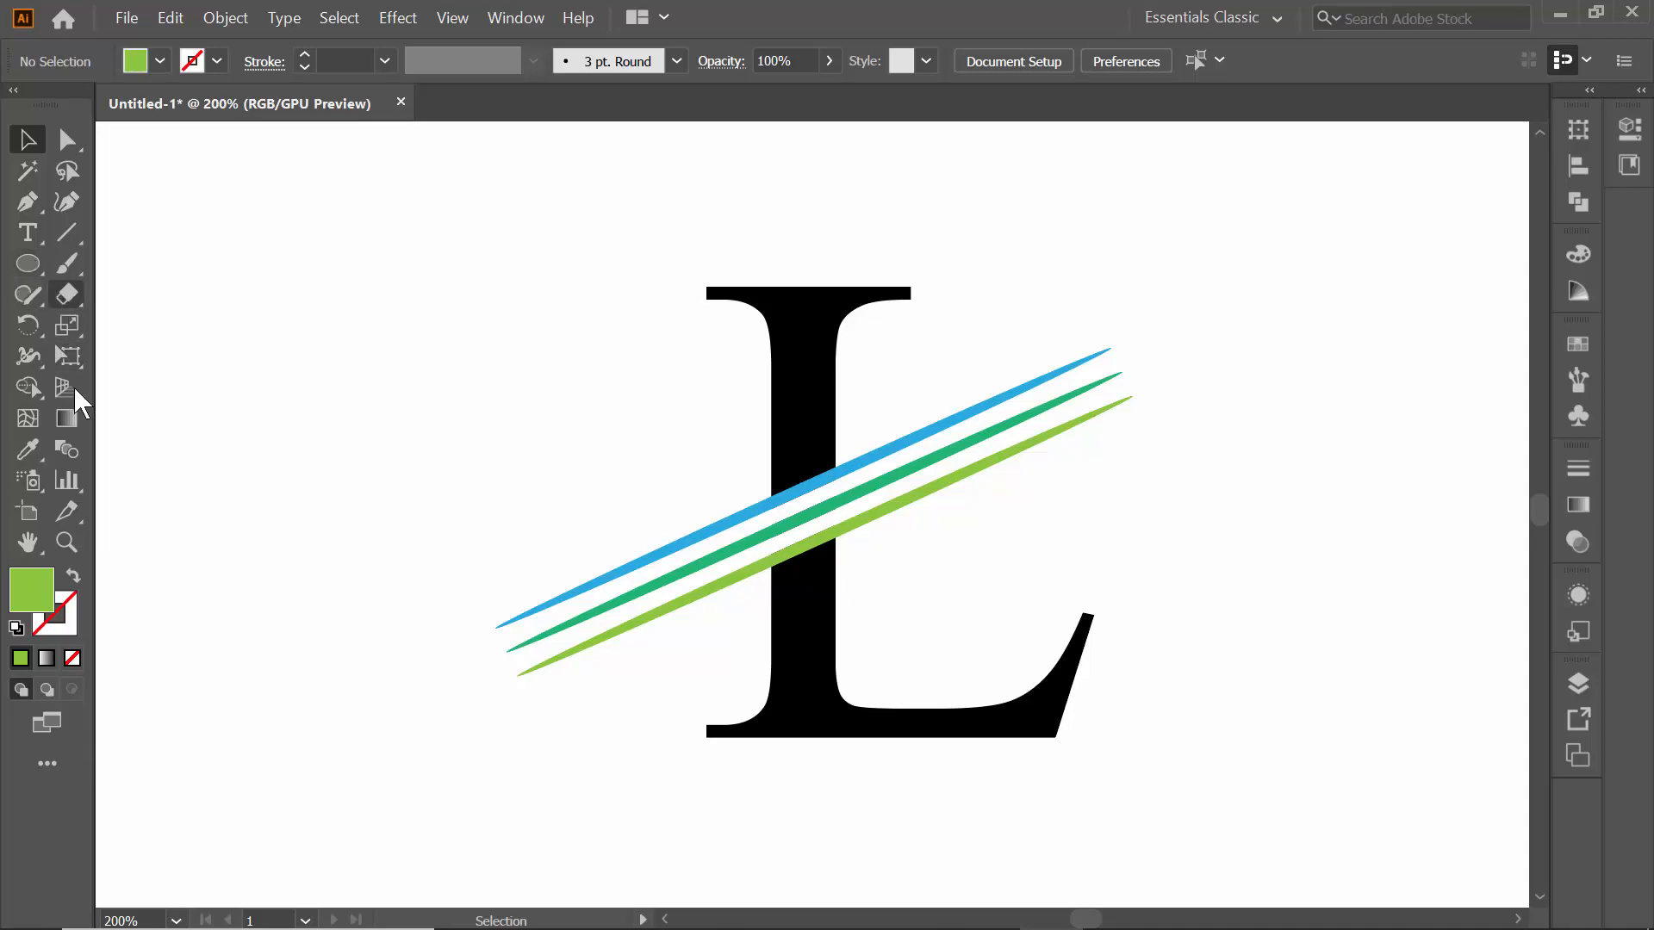
pyautogui.moveTo(607, 270); pyautogui.dragTo(1152, 812)
pyautogui.click(733, 315)
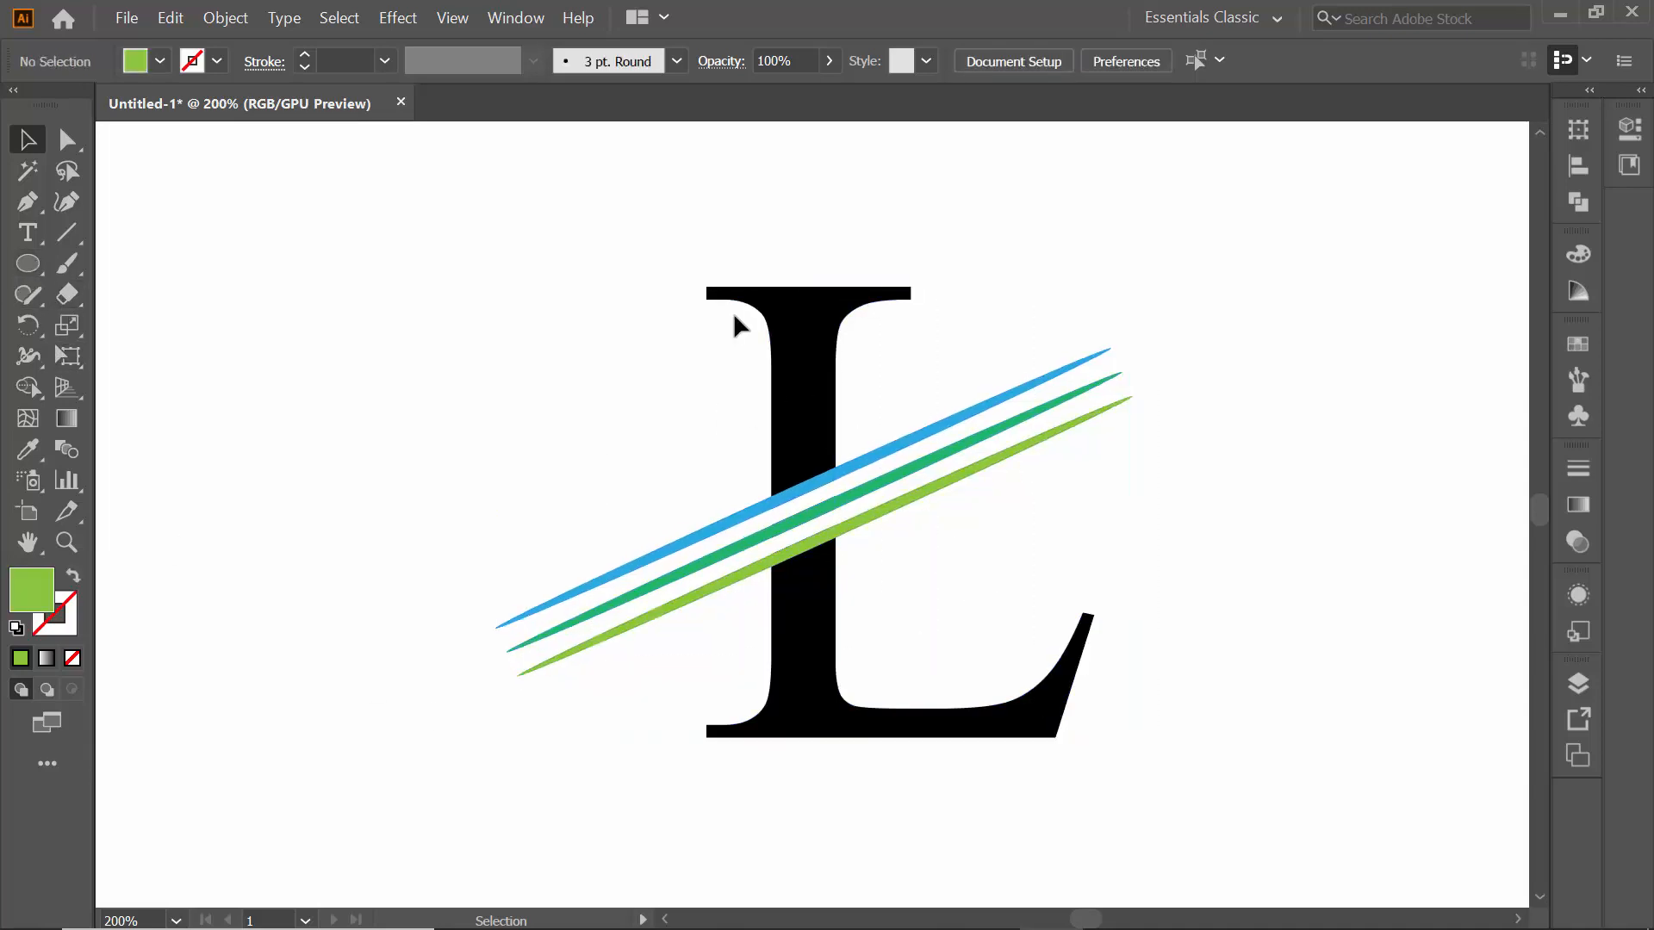
pyautogui.moveTo(502, 231); pyautogui.dragTo(1156, 797)
pyautogui.rightClick(804, 411)
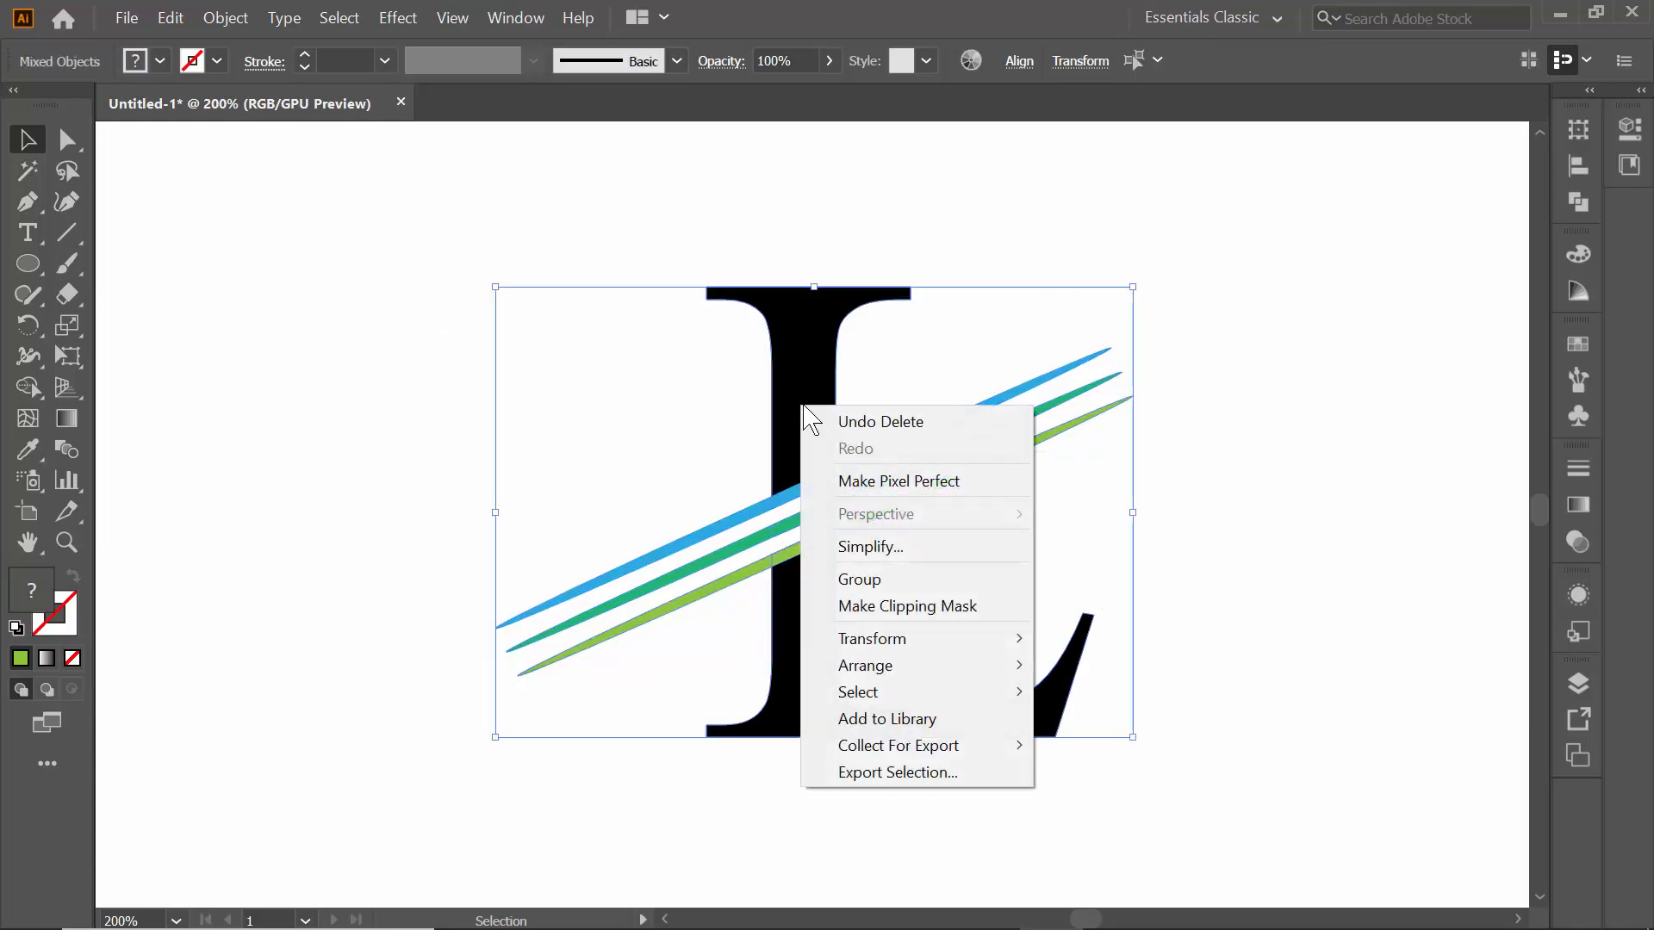
pyautogui.click(1577, 202)
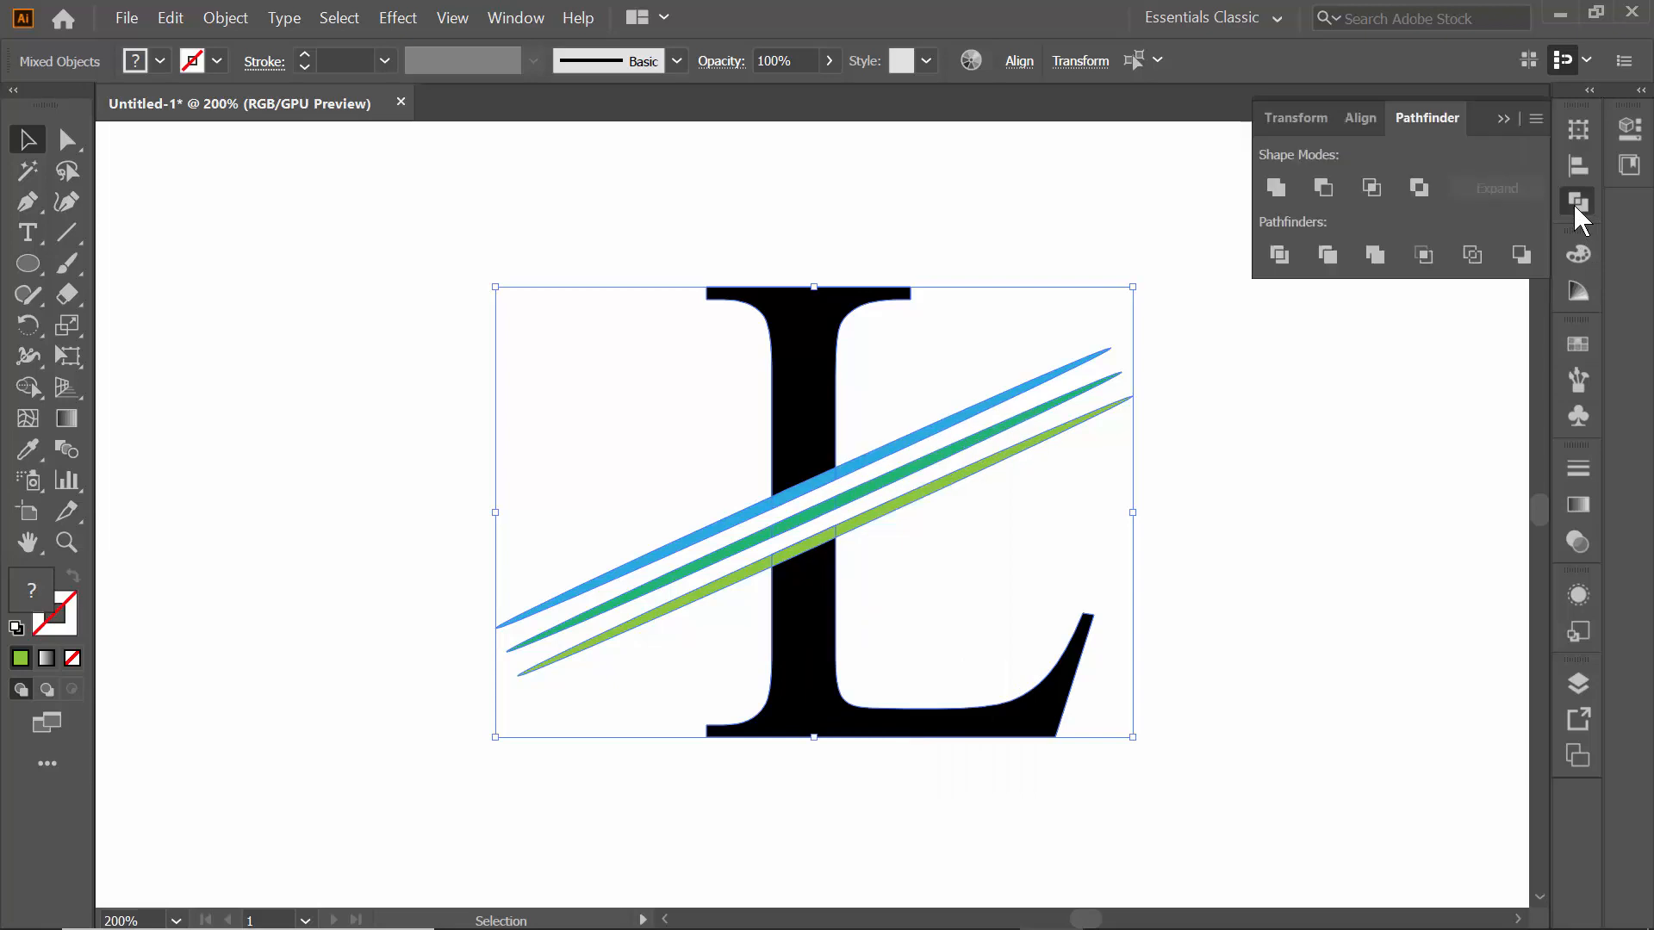
pyautogui.click(1292, 260)
pyautogui.click(436, 302)
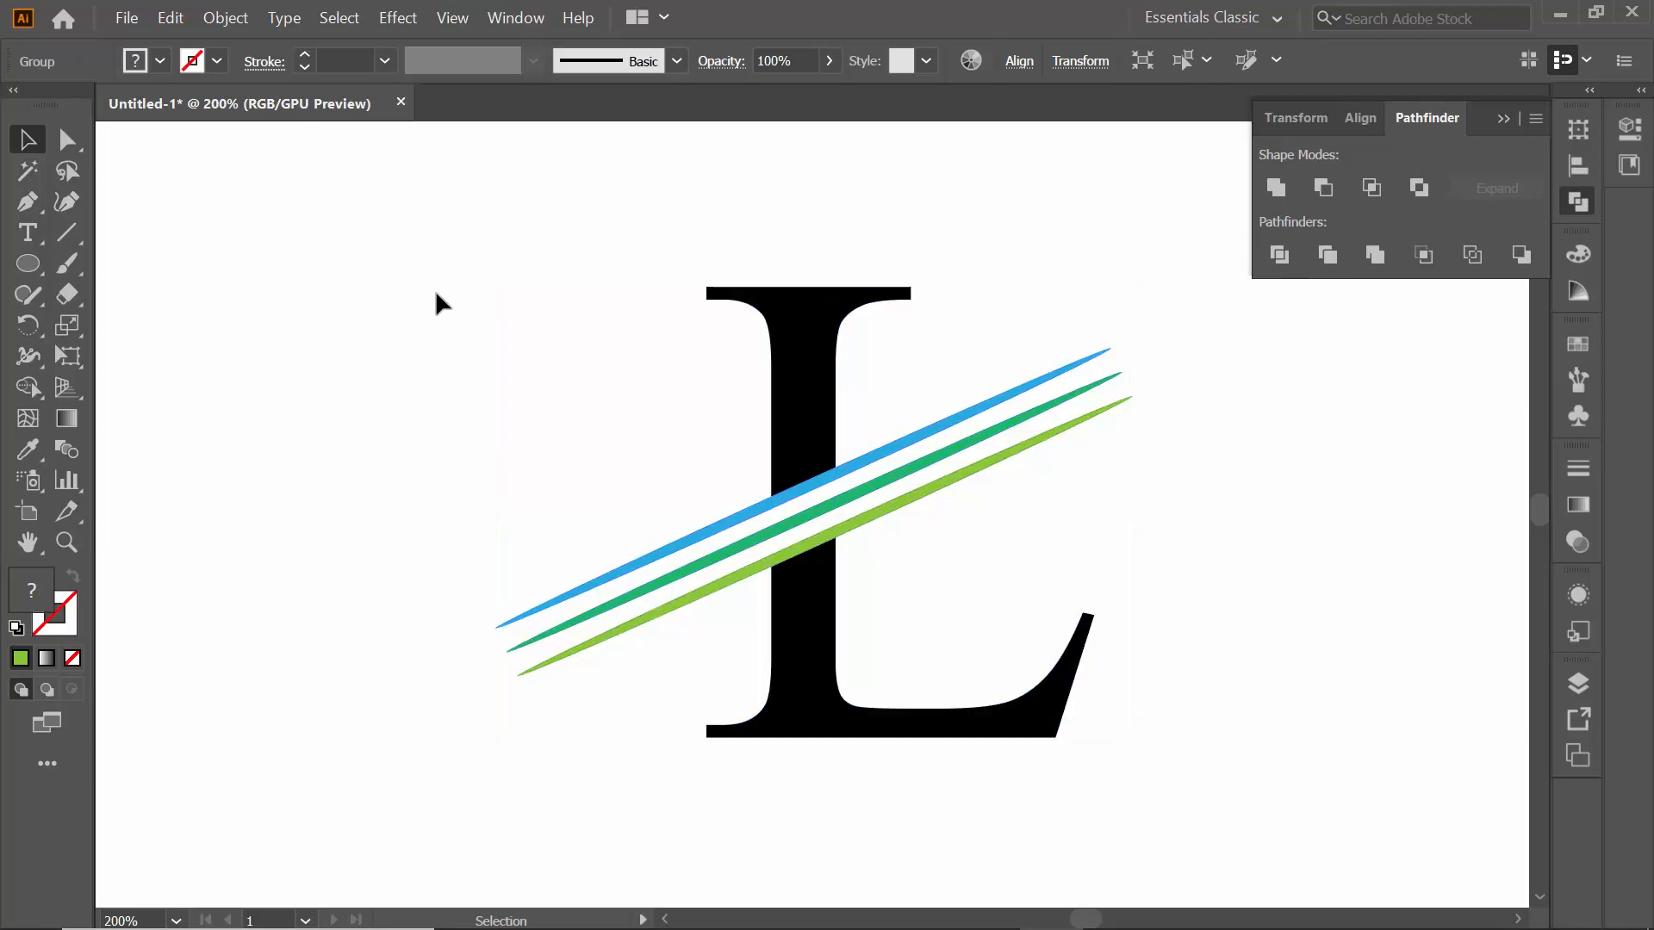
# Ungroup the divided artwork, test-move the letter's upper piece away from the ellipses, and undo that move
pyautogui.moveTo(608, 252); pyautogui.dragTo(918, 379)
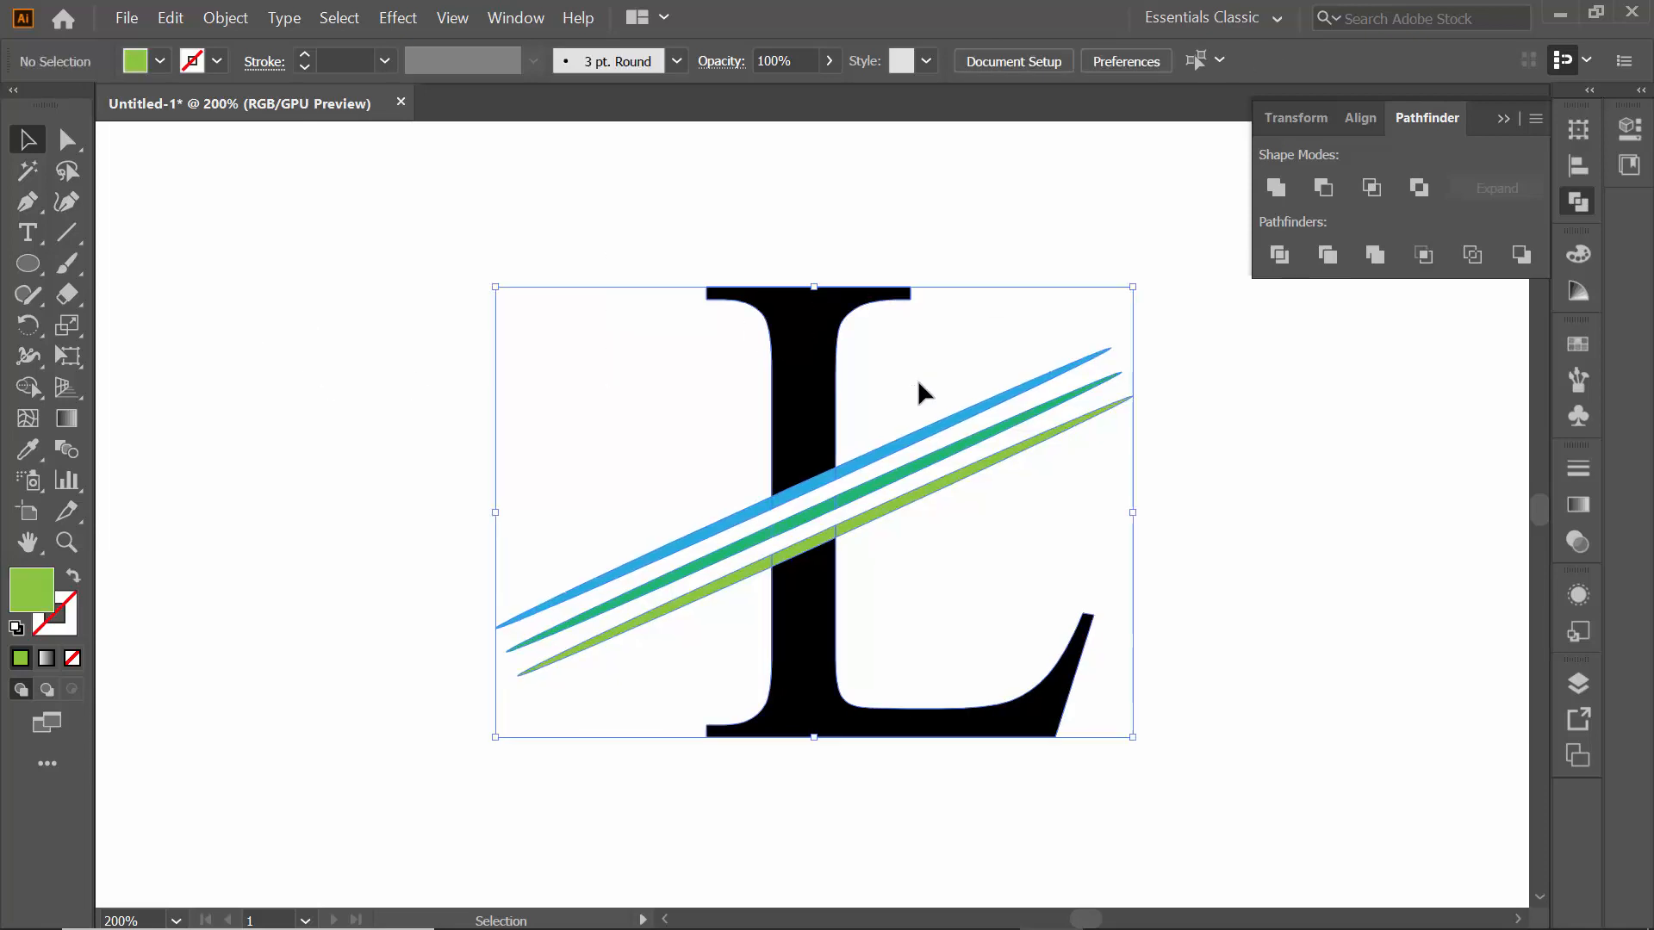
pyautogui.rightClick(807, 411)
pyautogui.click(267, 247)
pyautogui.moveTo(318, 217); pyautogui.dragTo(1259, 857)
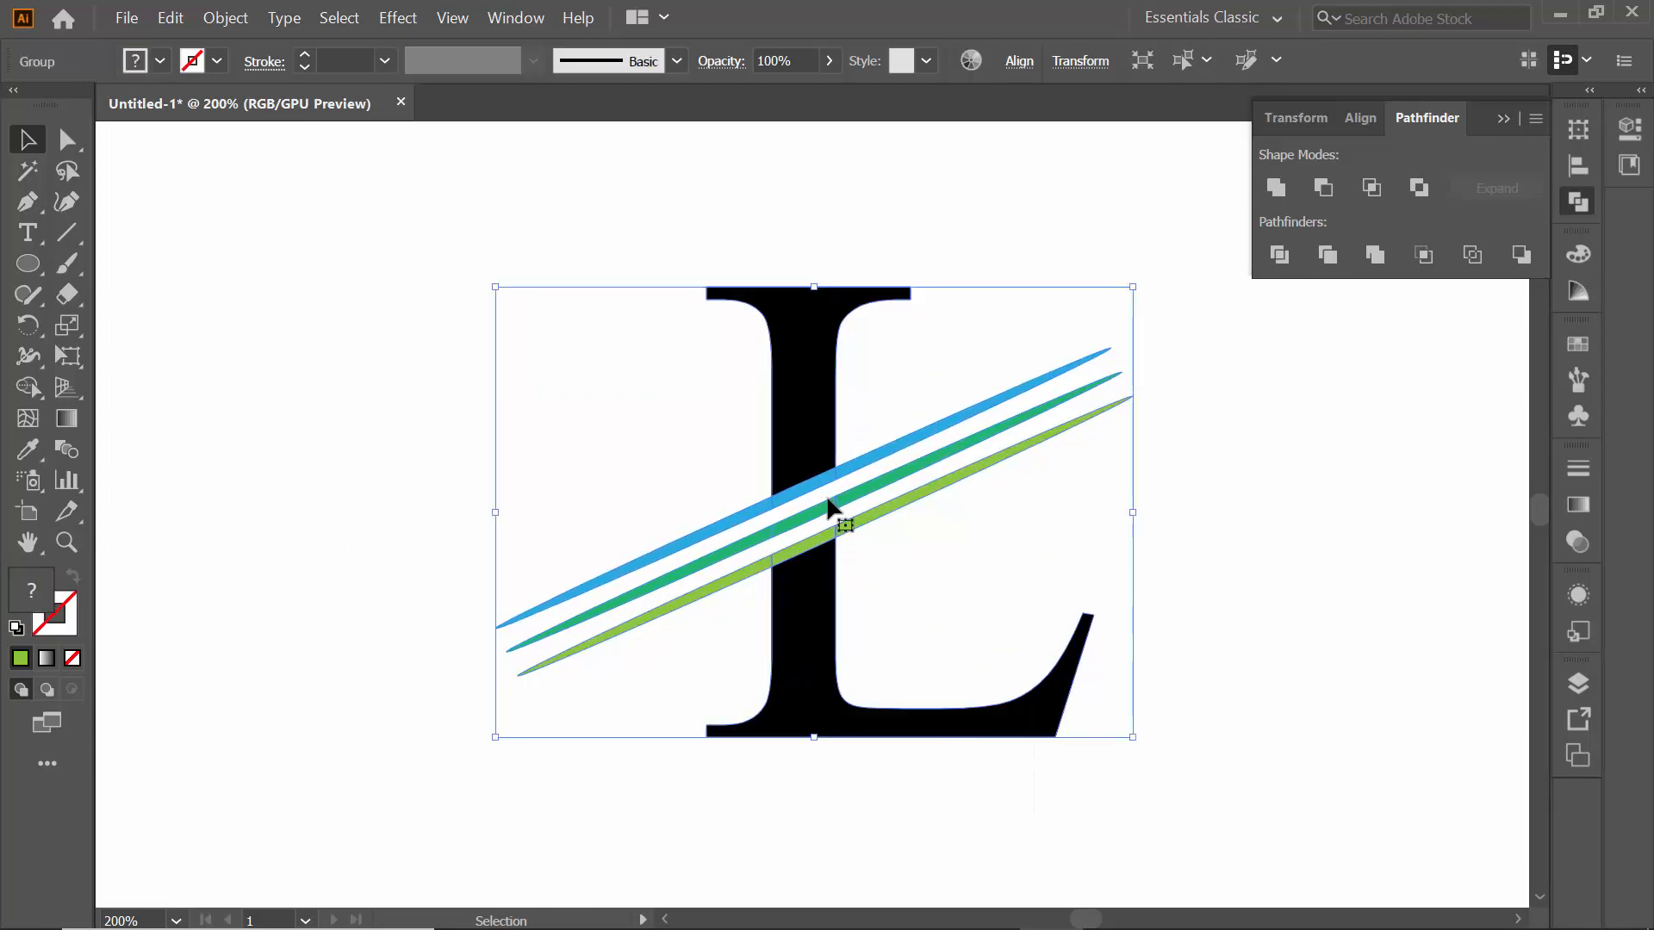
pyautogui.rightClick(814, 466)
pyautogui.click(917, 659)
pyautogui.click(317, 379)
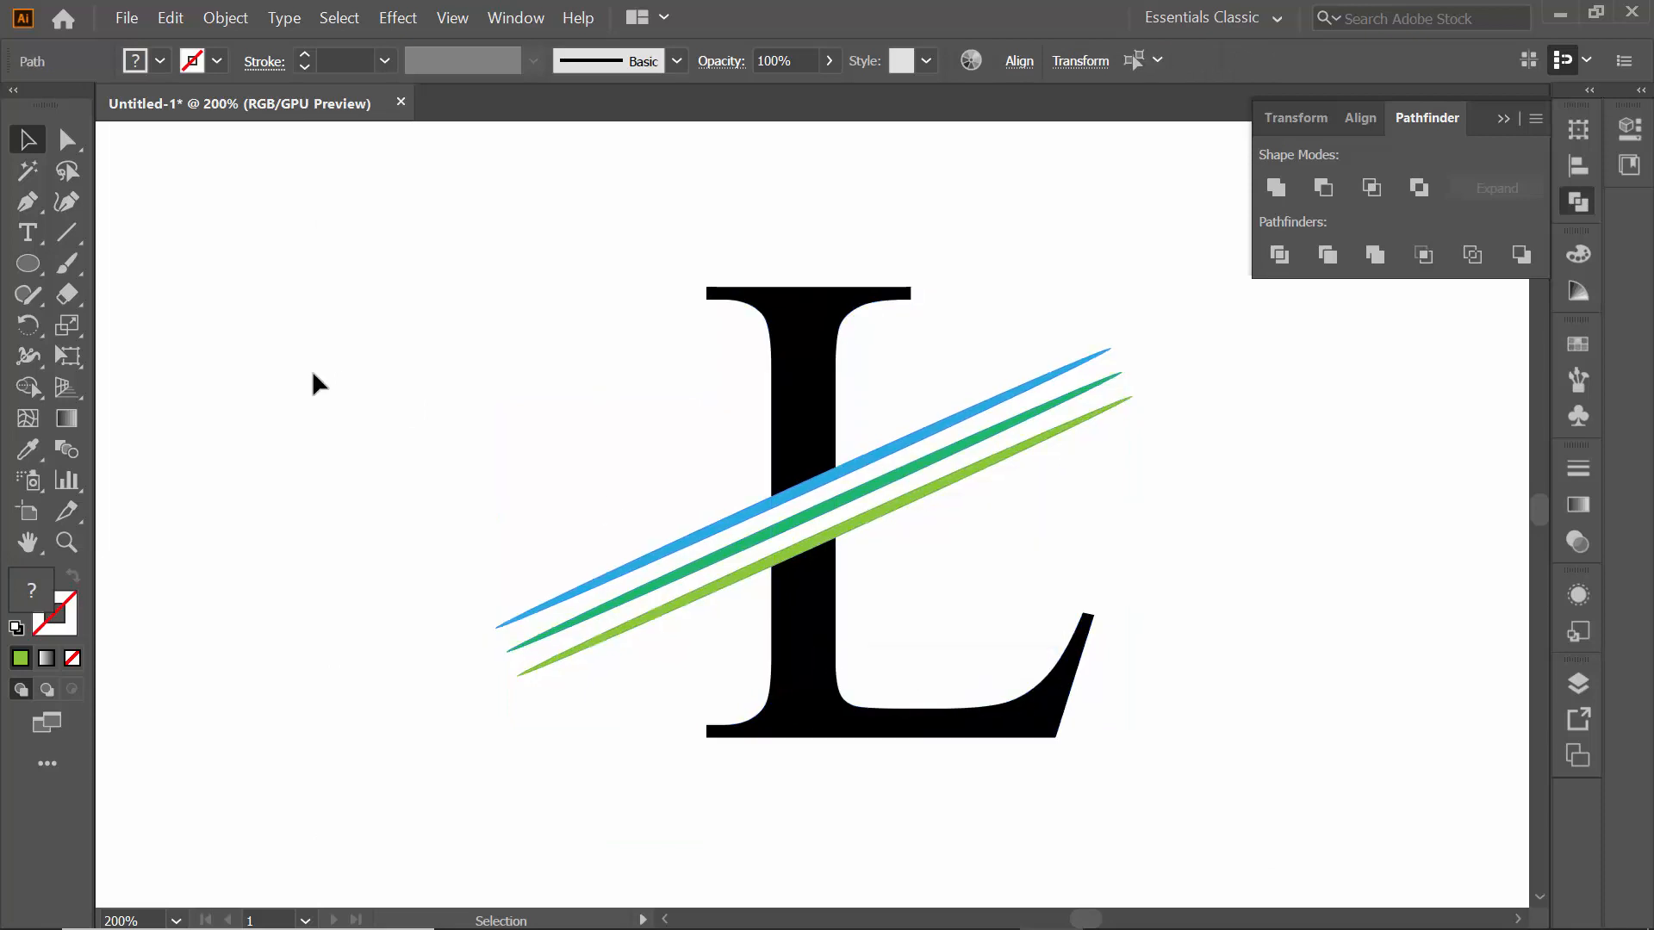
pyautogui.moveTo(815, 424); pyautogui.dragTo(766, 372)
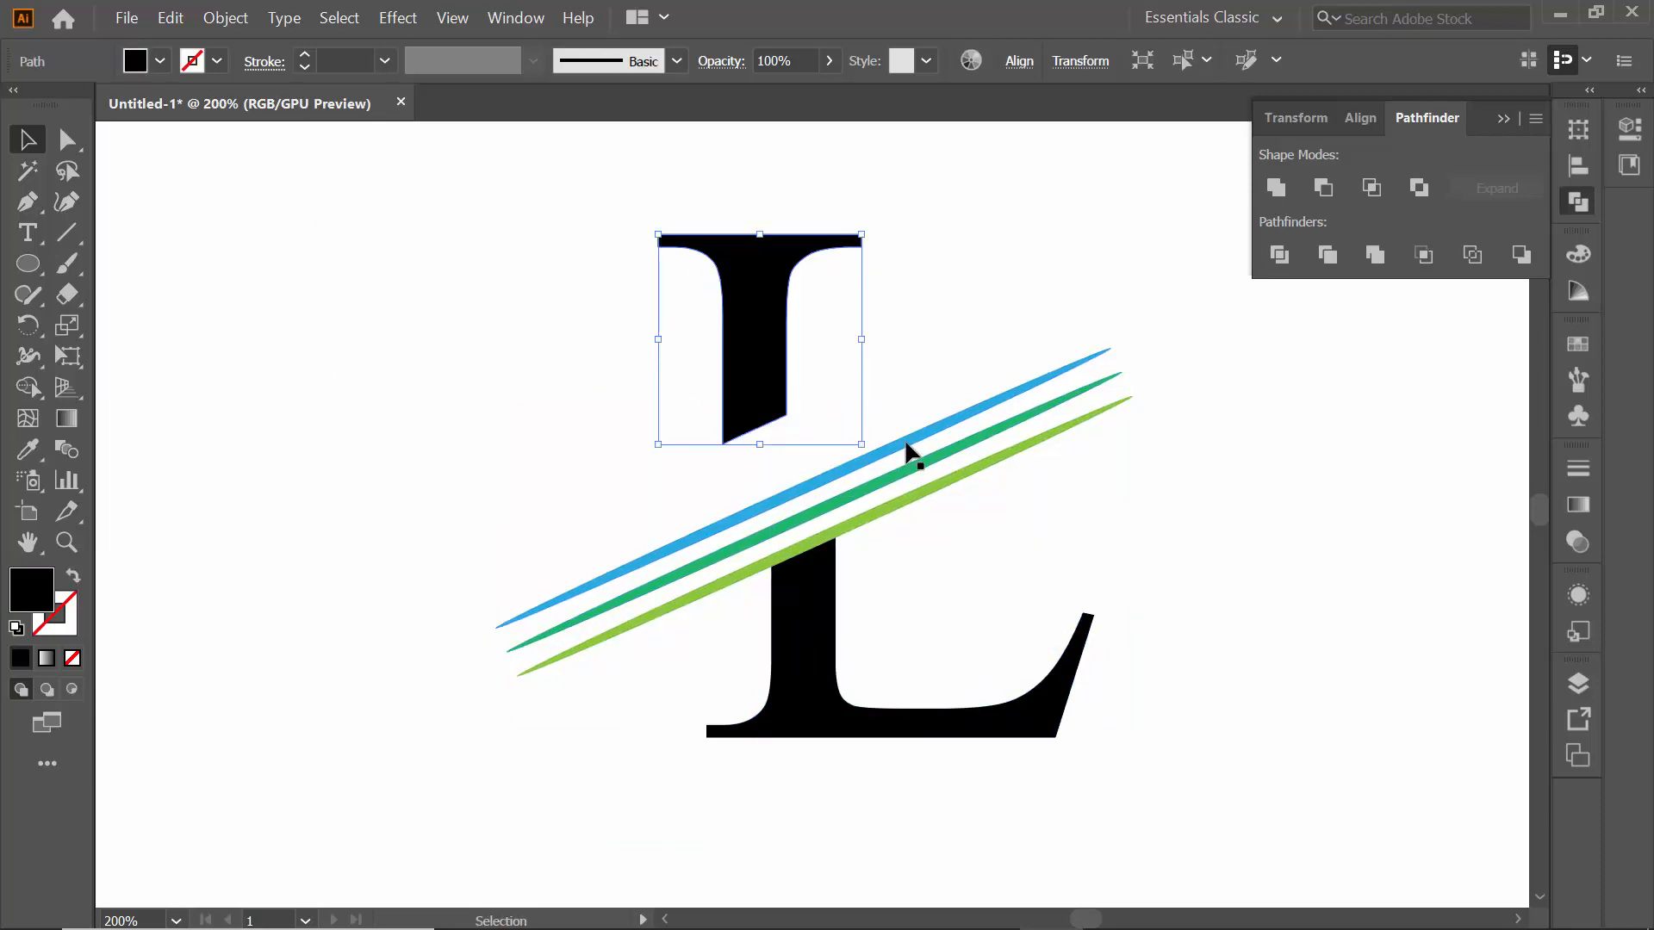
pyautogui.hotkey('ctrl', 'z')
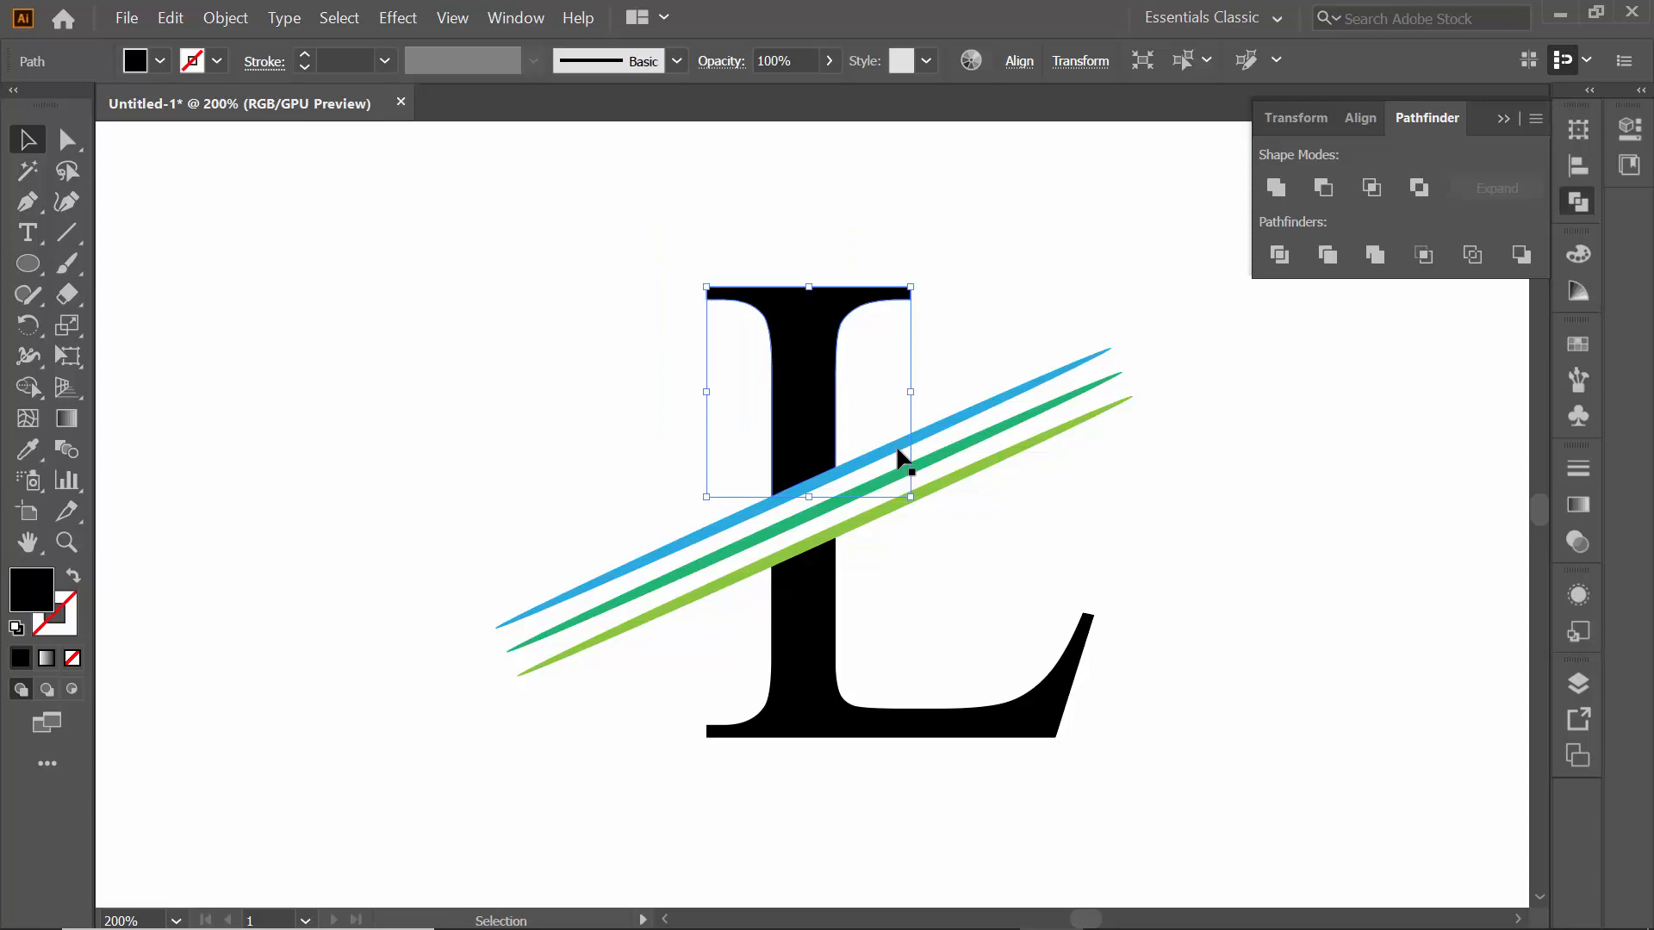
# Colour the upper piece of the letter with the blue sampled from the top ellipse using the Eyedropper
pyautogui.click(628, 396)
pyautogui.click(794, 404)
pyautogui.click(27, 449)
pyautogui.click(949, 419)
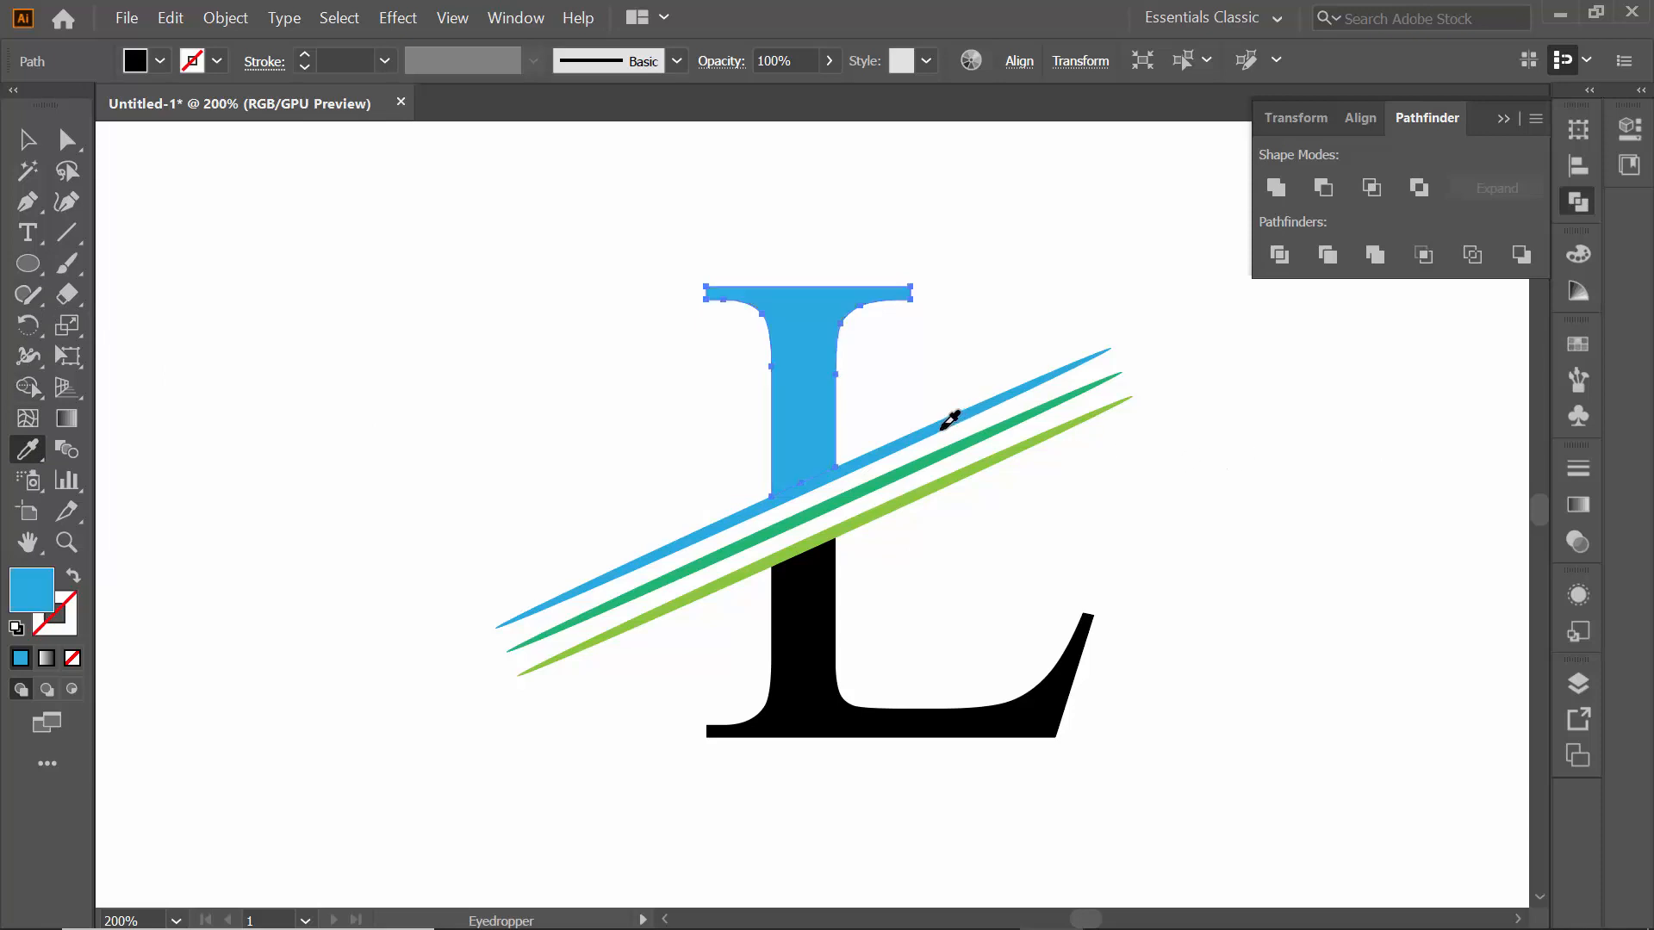
pyautogui.click(27, 138)
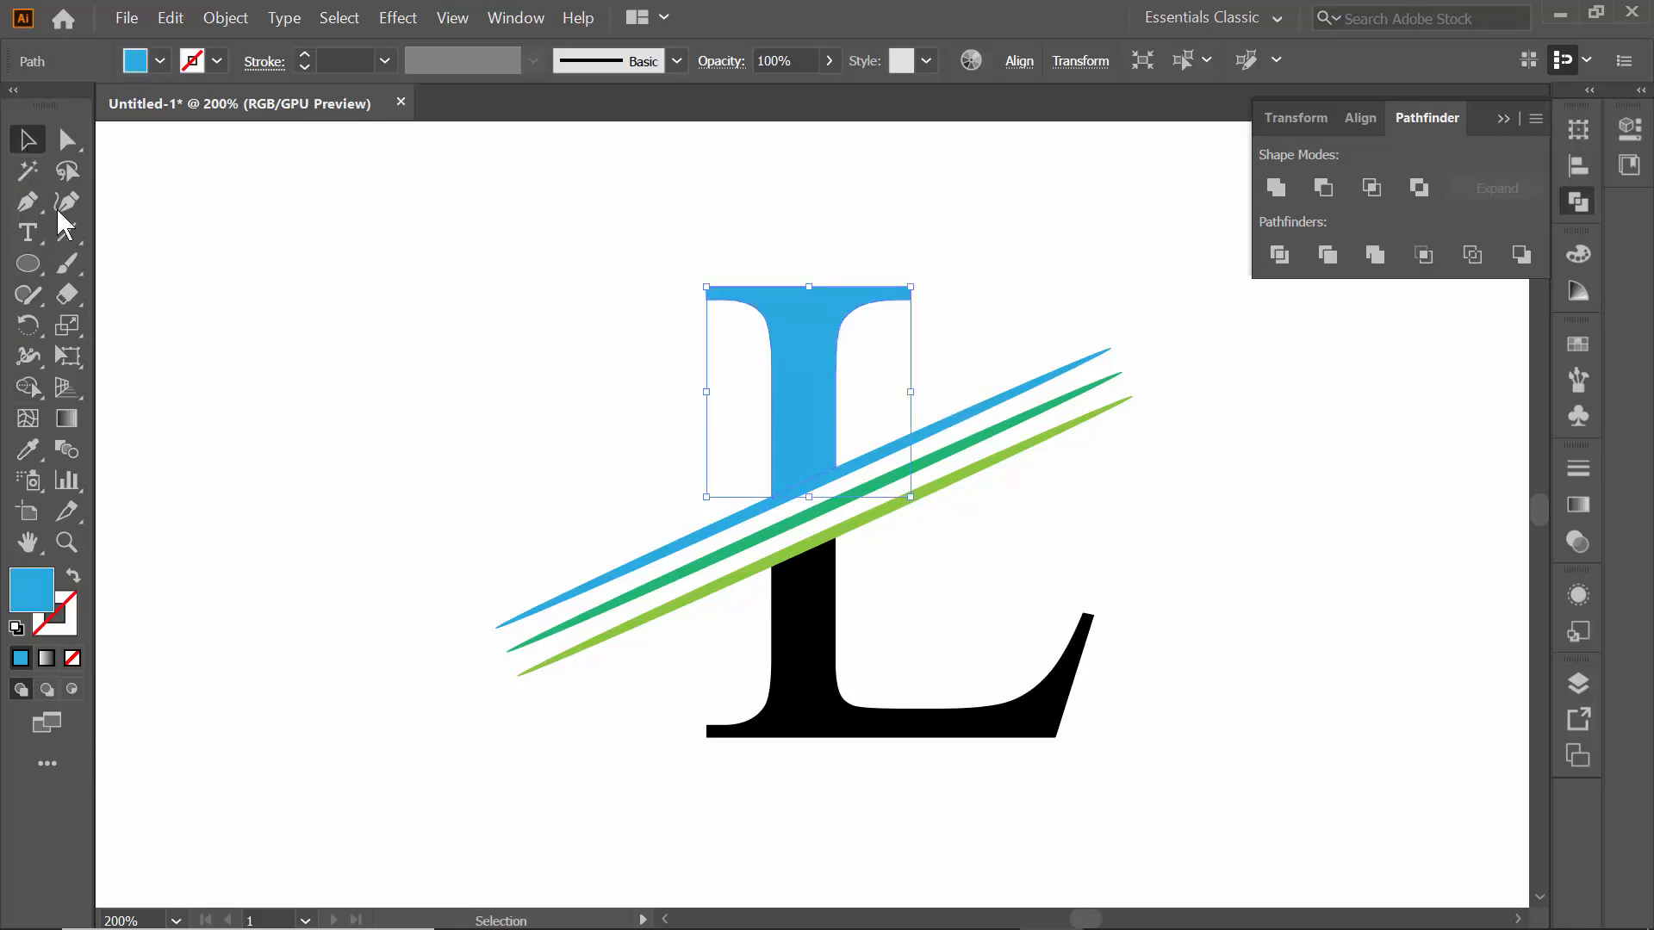
# Colour the lower piece of the letter with the light green sampled from the lowest ellipse
pyautogui.moveTo(1134, 660); pyautogui.dragTo(819, 764)
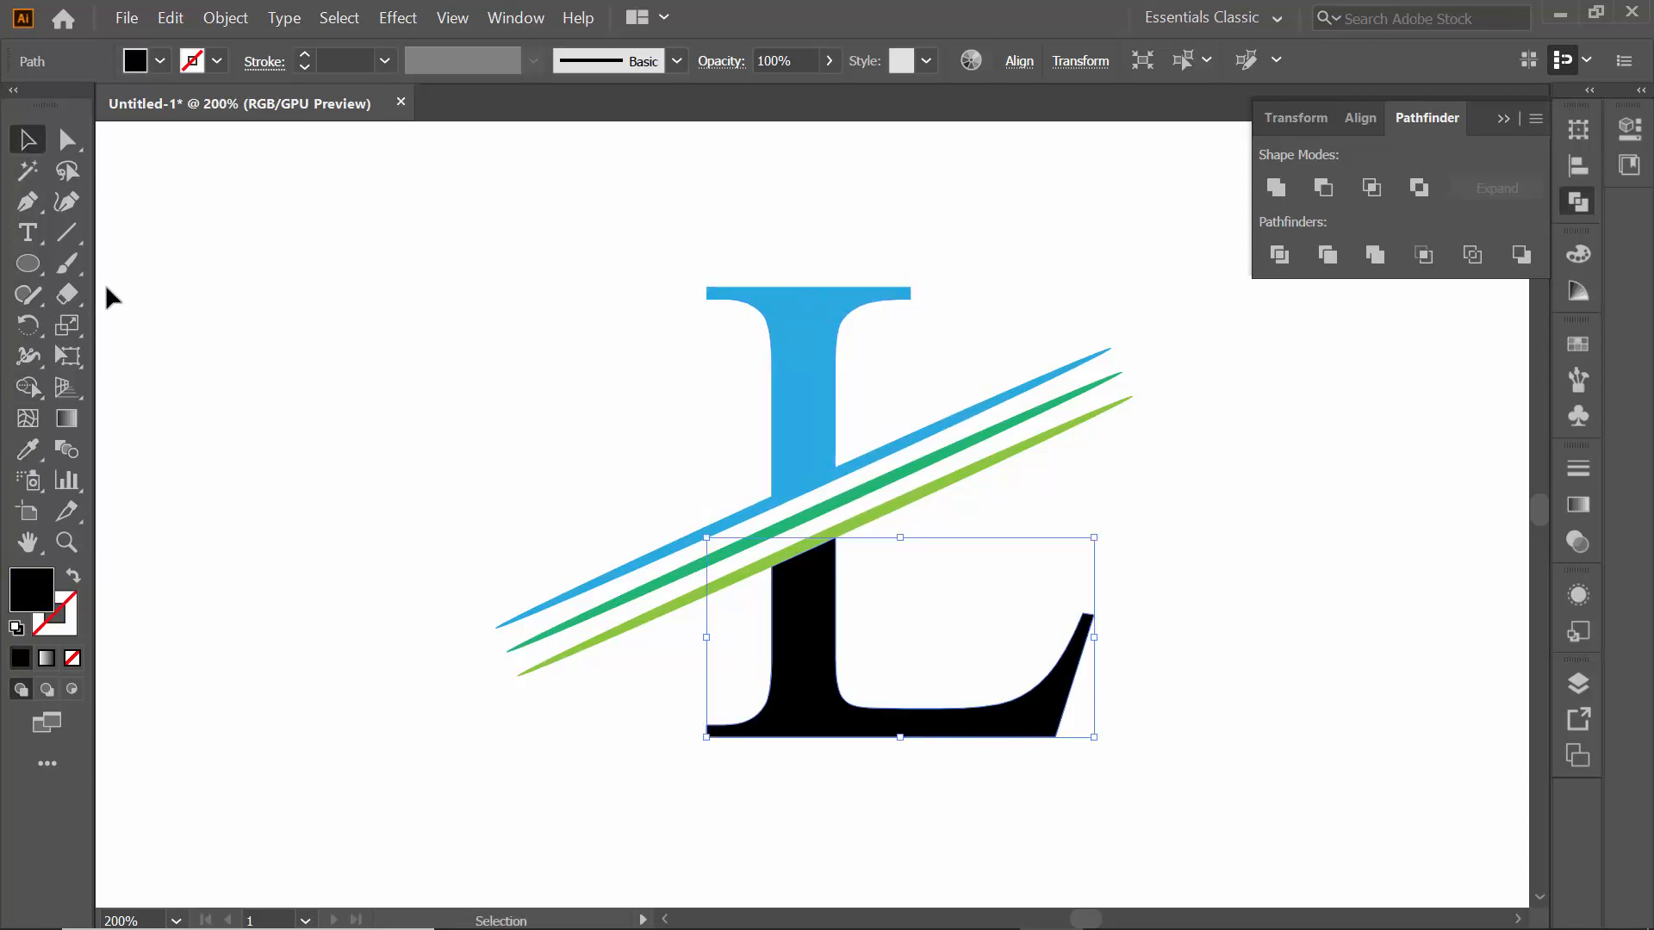
pyautogui.click(28, 447)
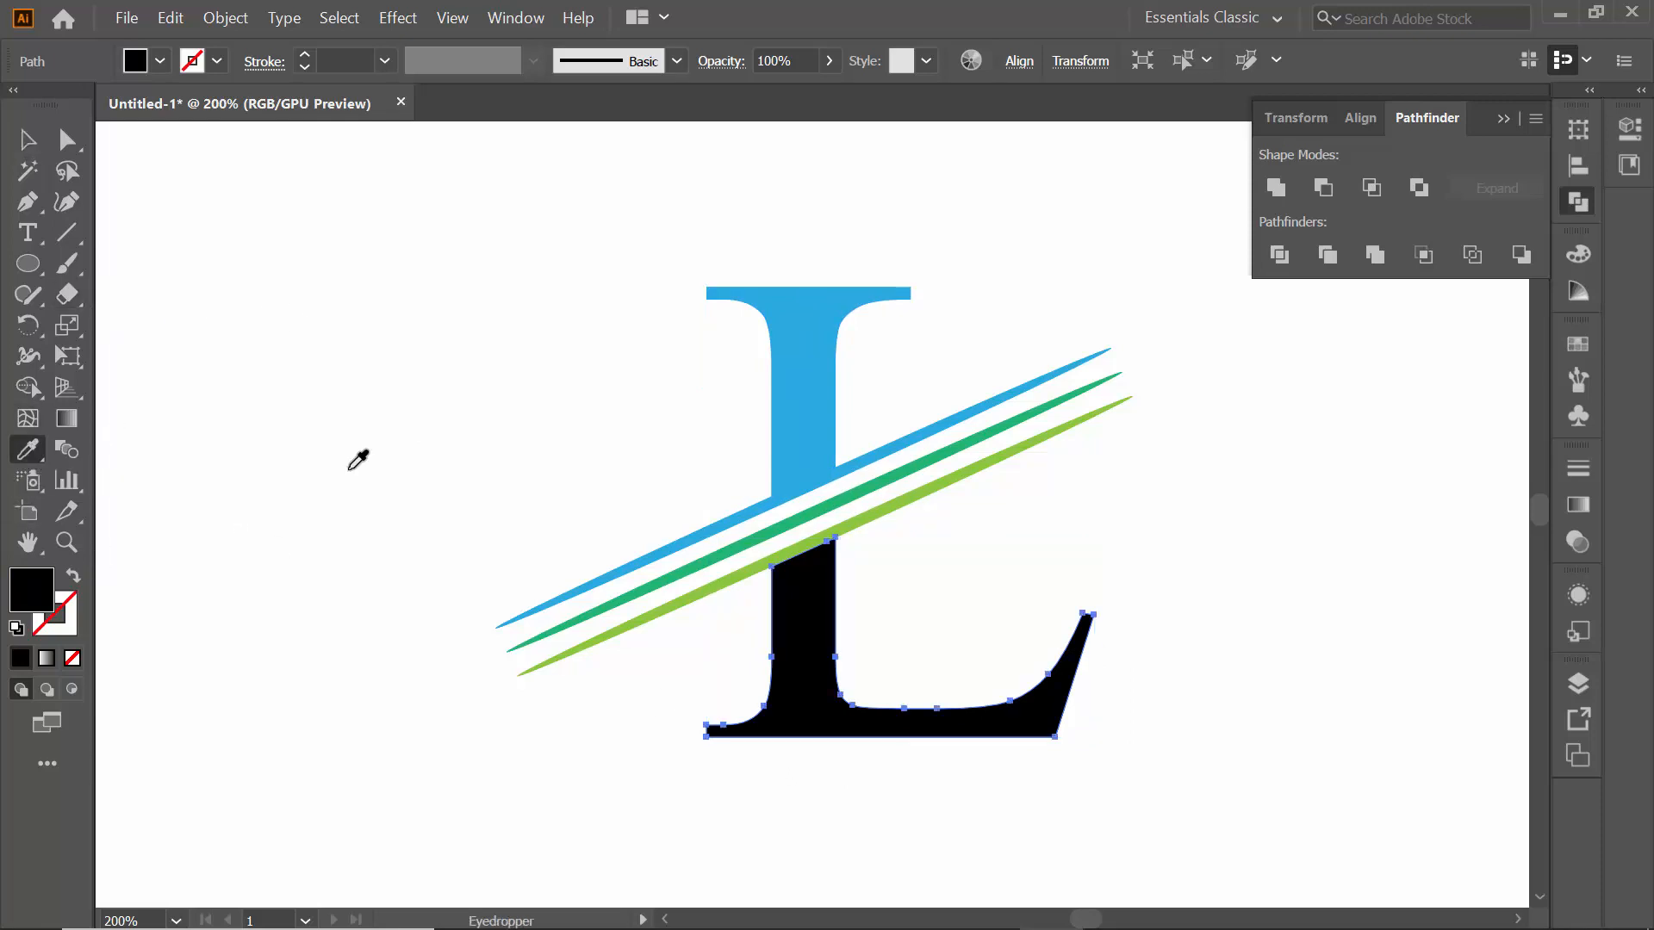
pyautogui.click(901, 502)
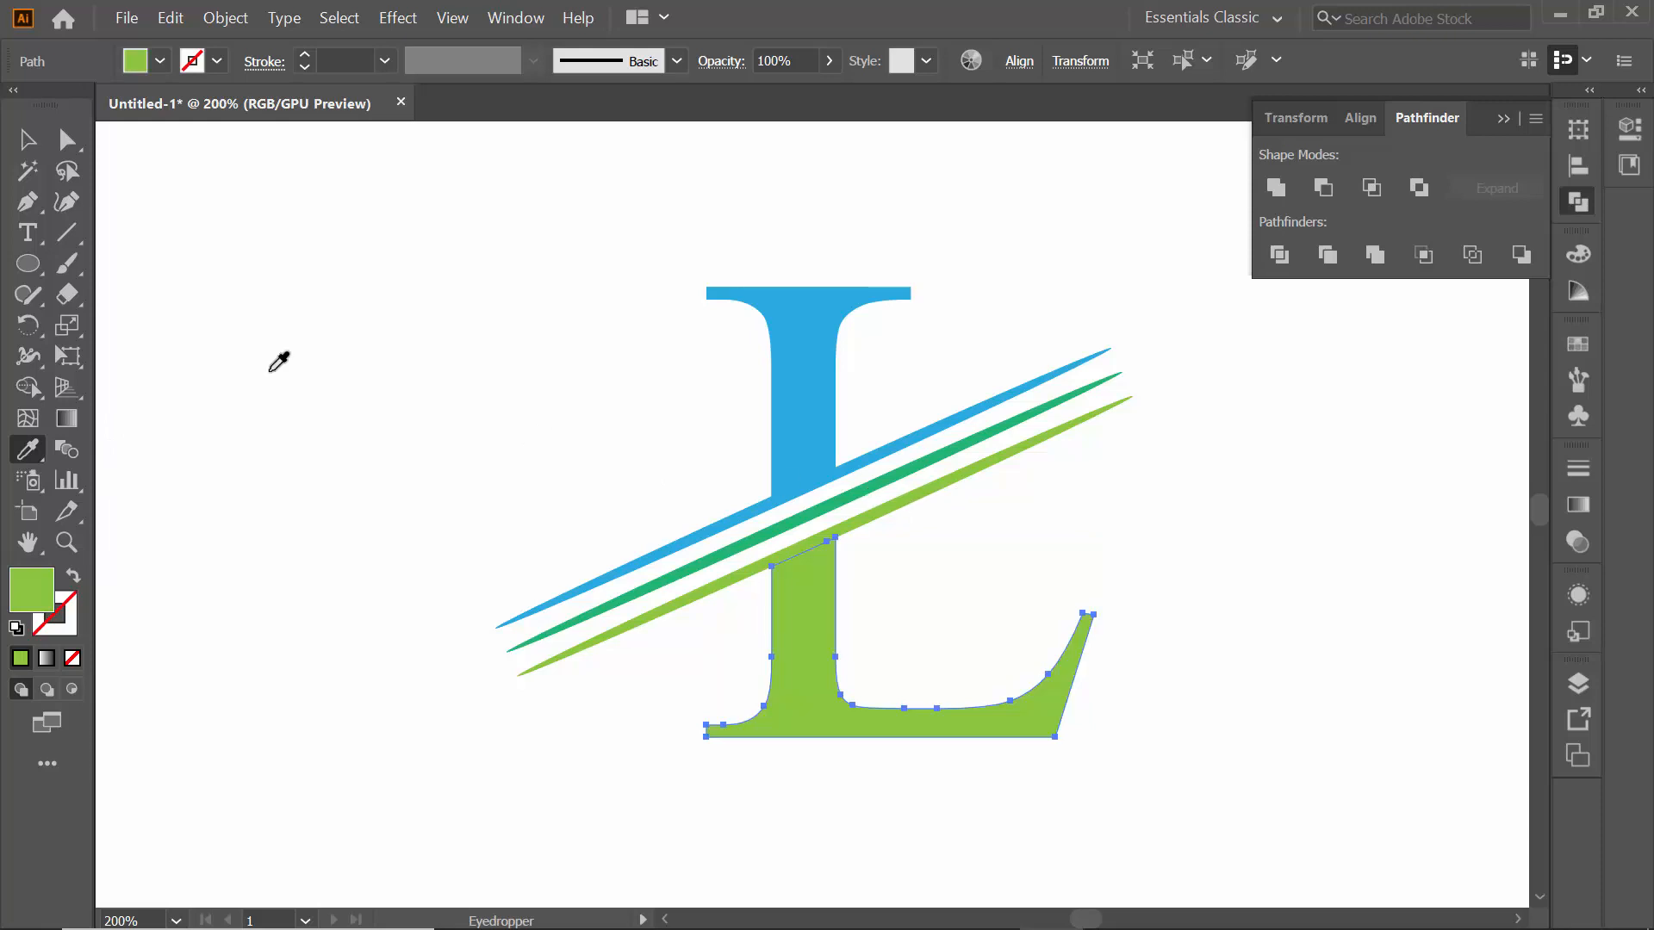
pyautogui.click(28, 140)
# Select the whole logo, move it to the left to free space beside it, and deselect it
pyautogui.scroll(-1, 1015, 635)
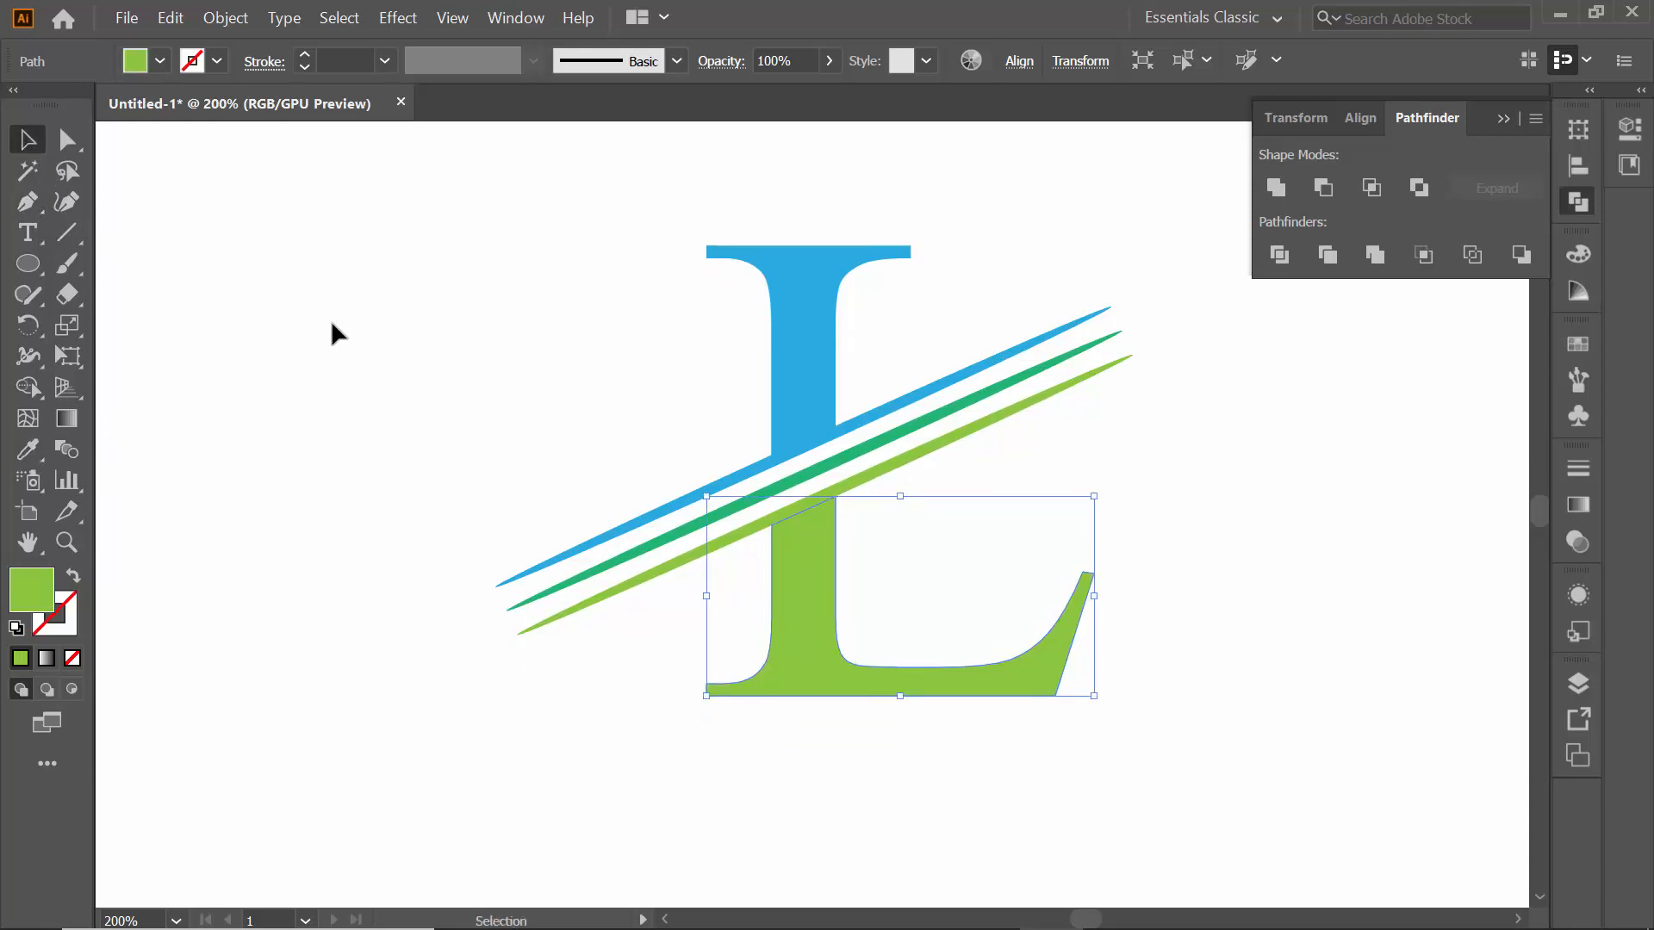
pyautogui.moveTo(356, 238); pyautogui.dragTo(1212, 677)
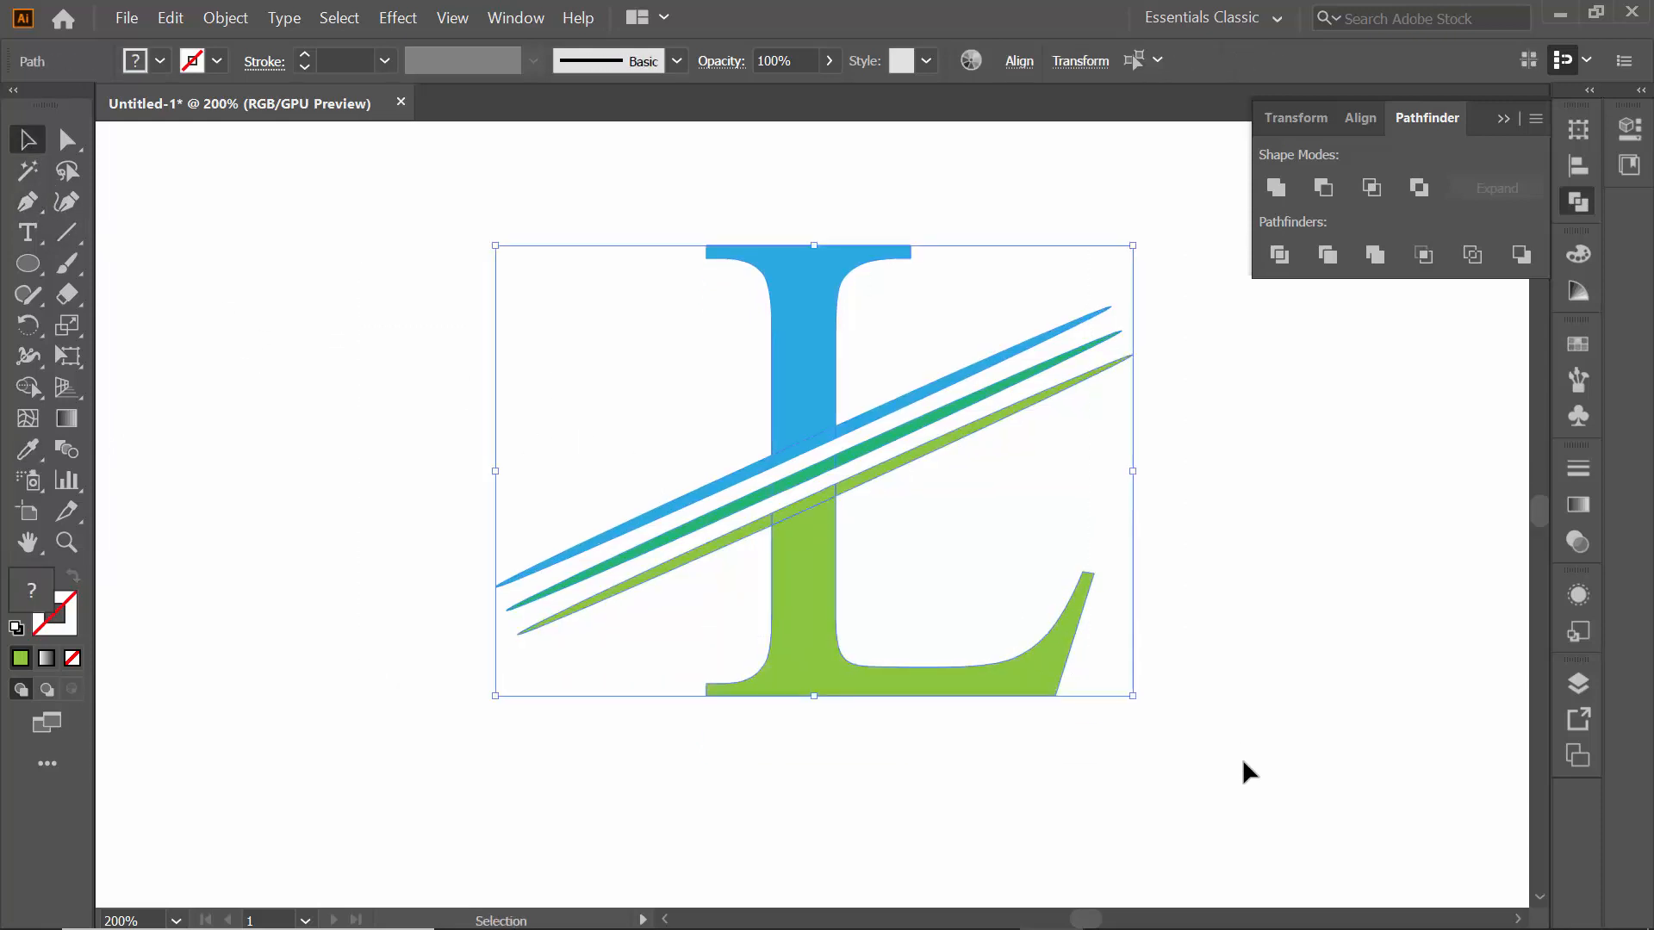
pyautogui.scroll(1, 1243, 763)
pyautogui.moveTo(360, 222); pyautogui.dragTo(1246, 764)
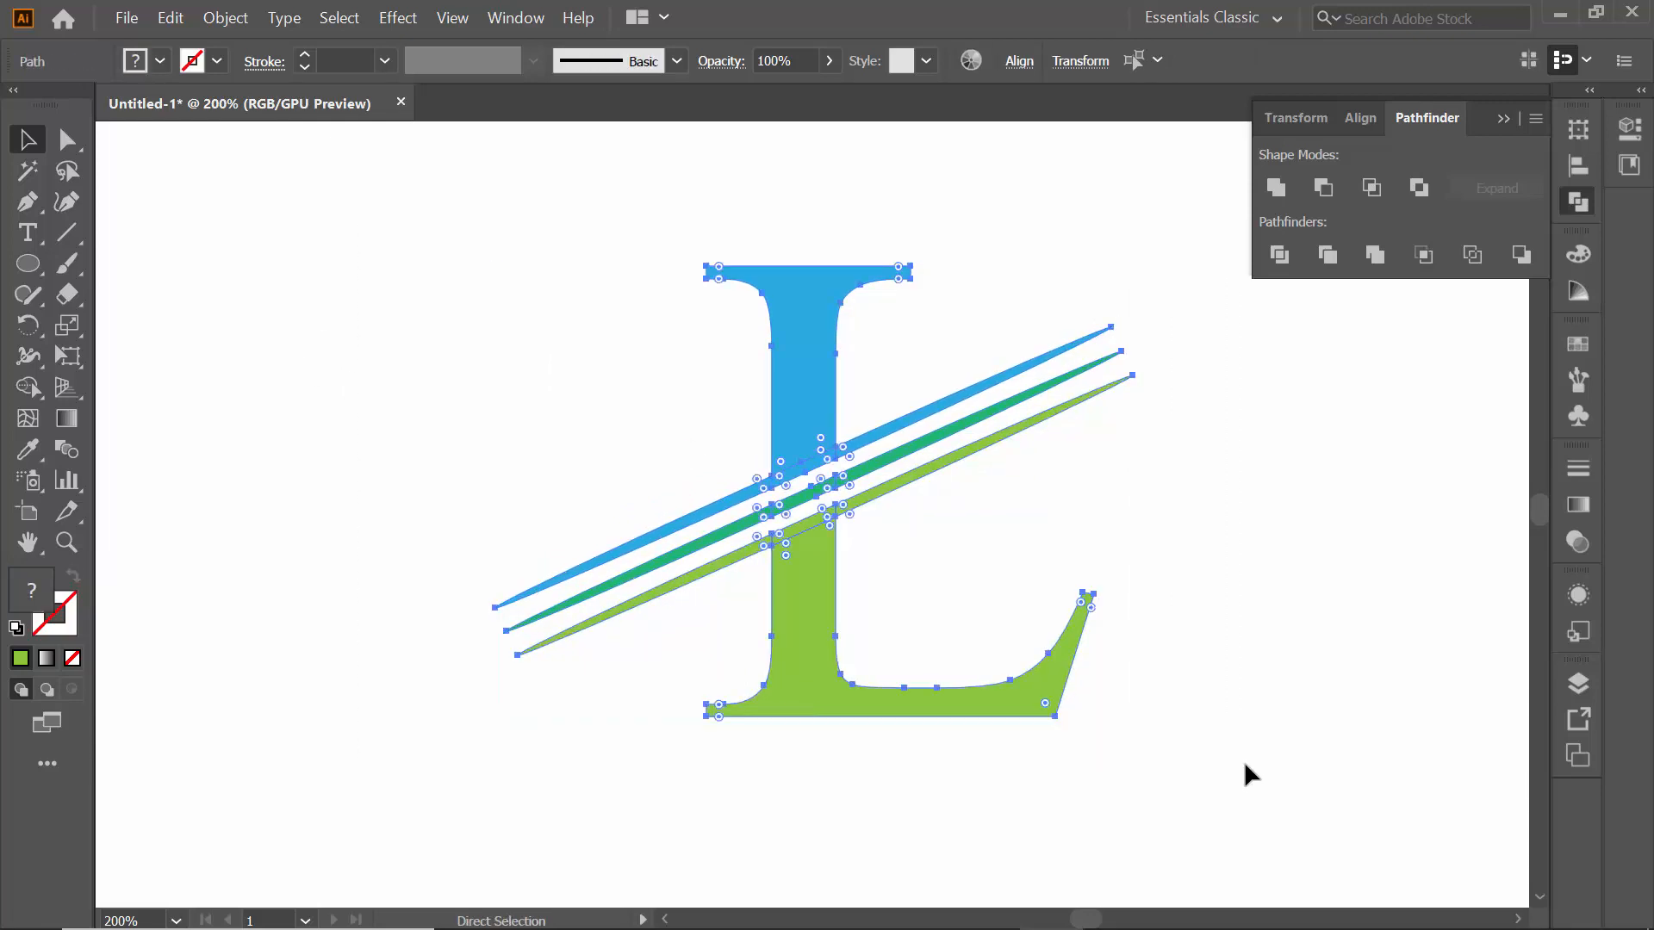
pyautogui.press('v')
pyautogui.moveTo(521, 284); pyautogui.dragTo(1206, 857)
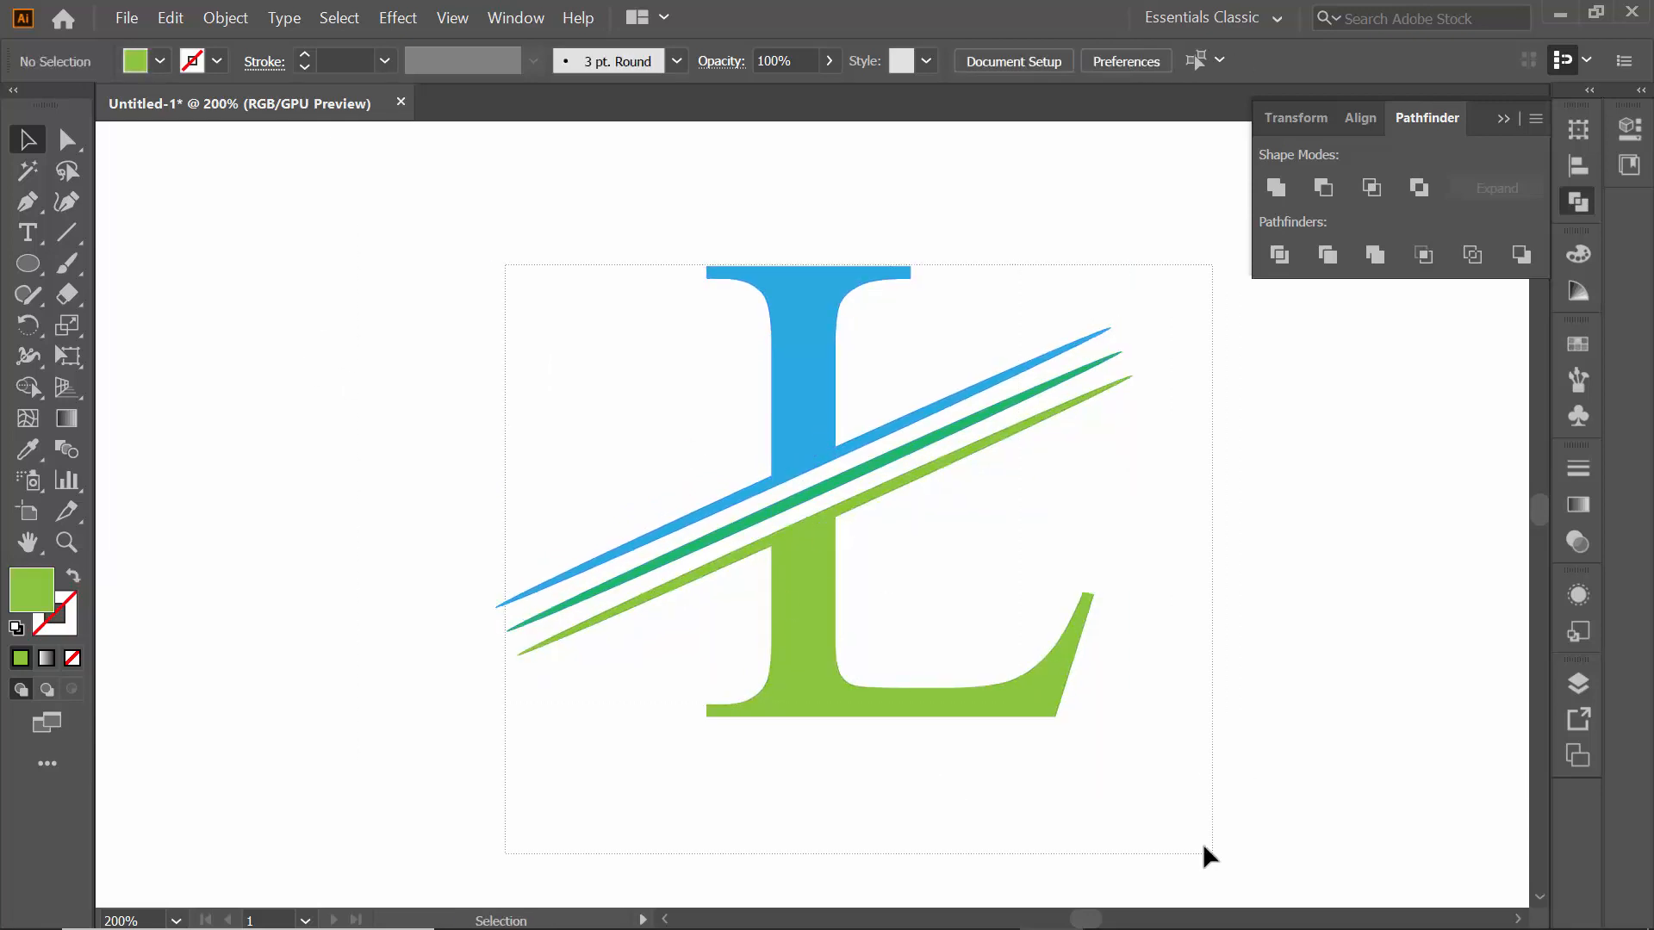
pyautogui.moveTo(823, 485); pyautogui.dragTo(638, 417)
pyautogui.click(1339, 525)
pyautogui.scroll(2, 1051, 710)
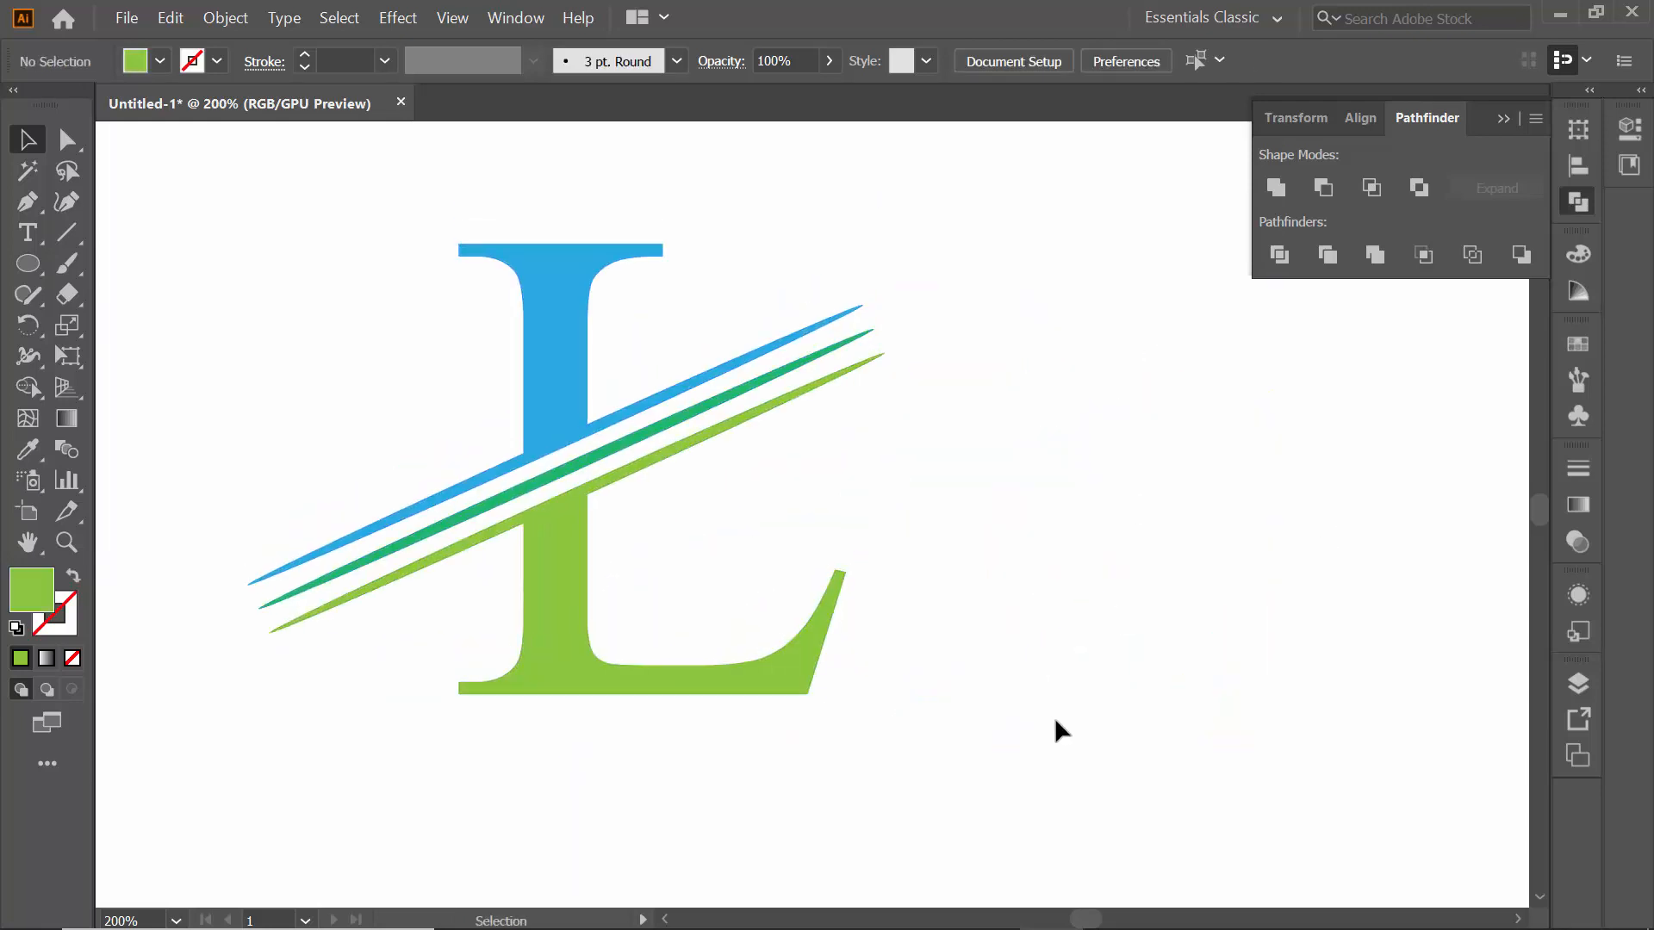